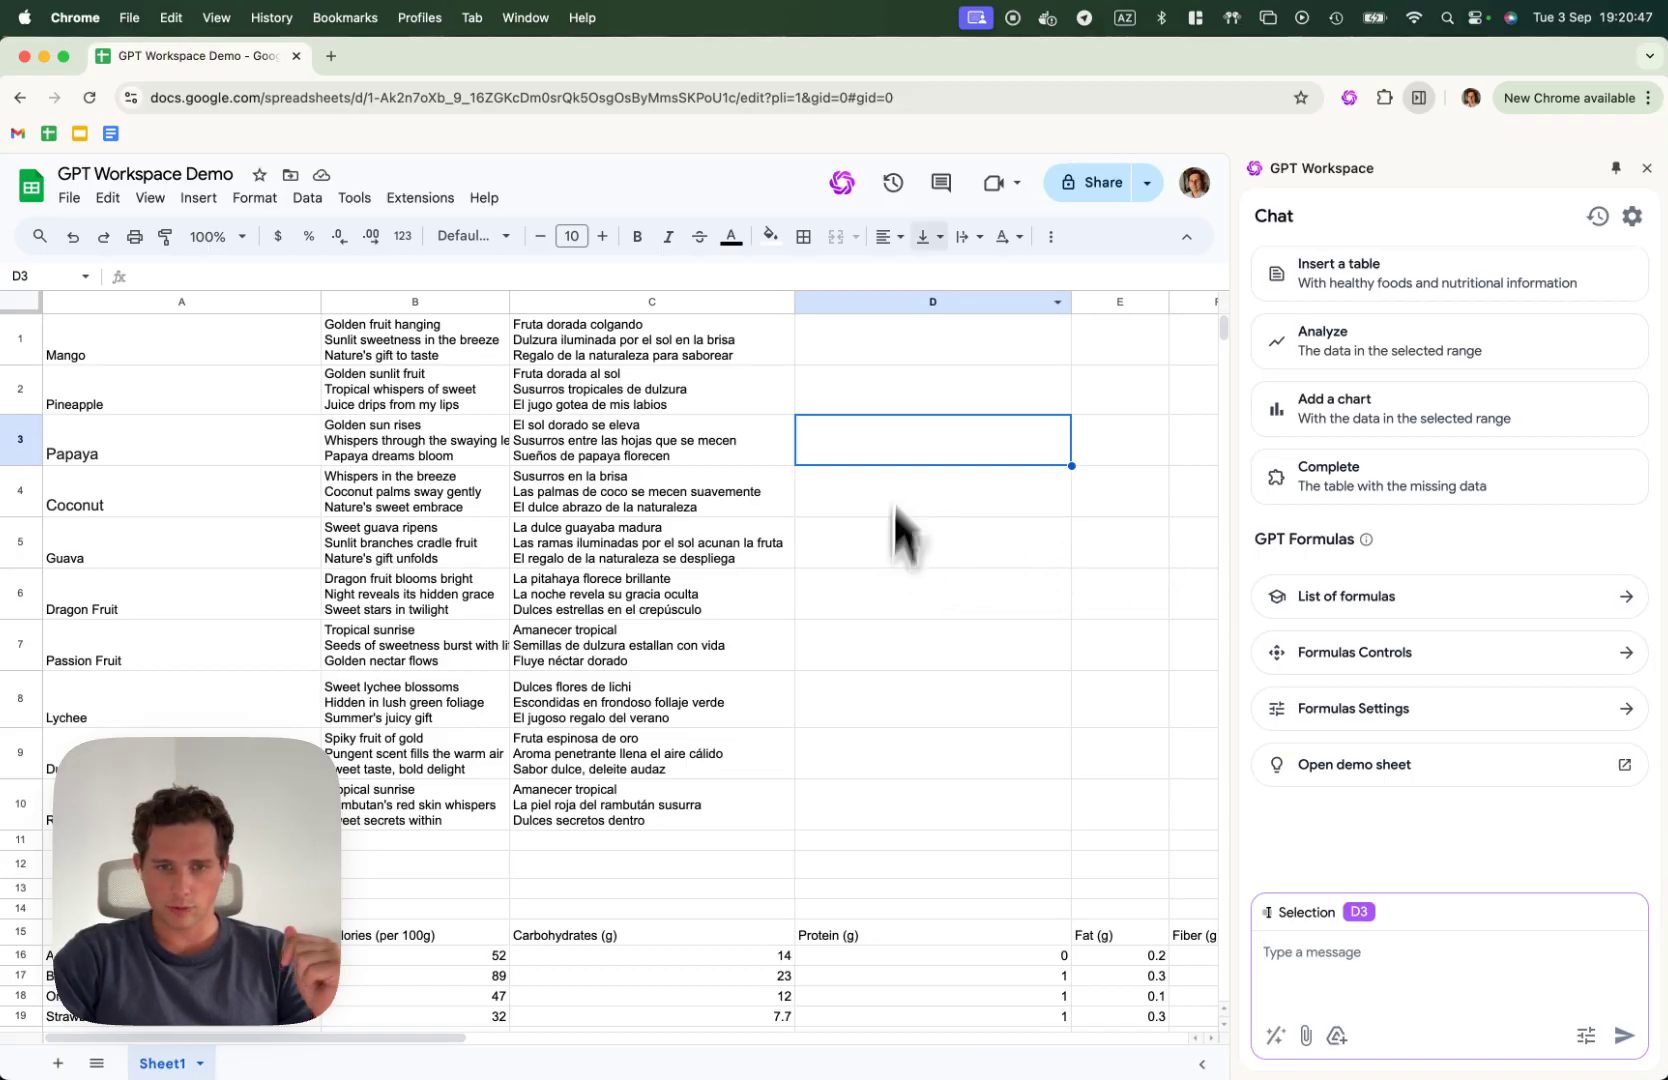
Browse the Generate cell formula documentation and copy the =GPT("write a tagline") example formula.
{"action": "left_click", "coordinate": [845, 185]}
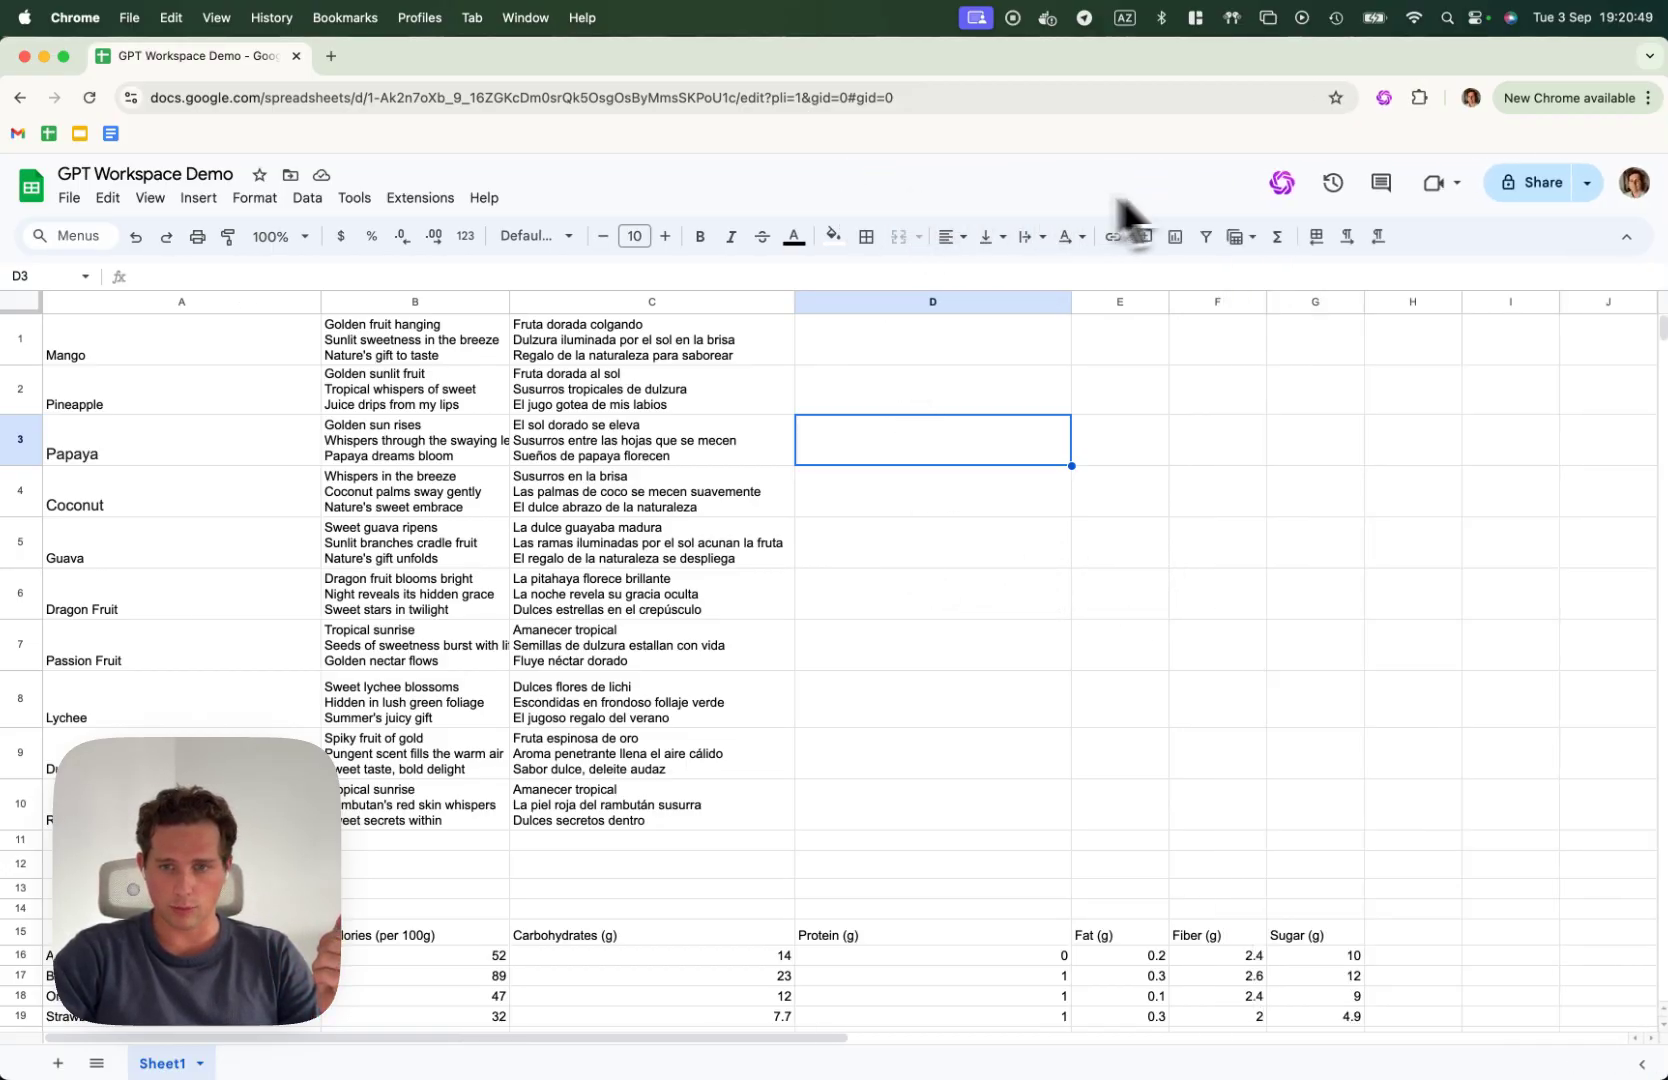
{"action": "left_click", "coordinate": [1260, 184]}
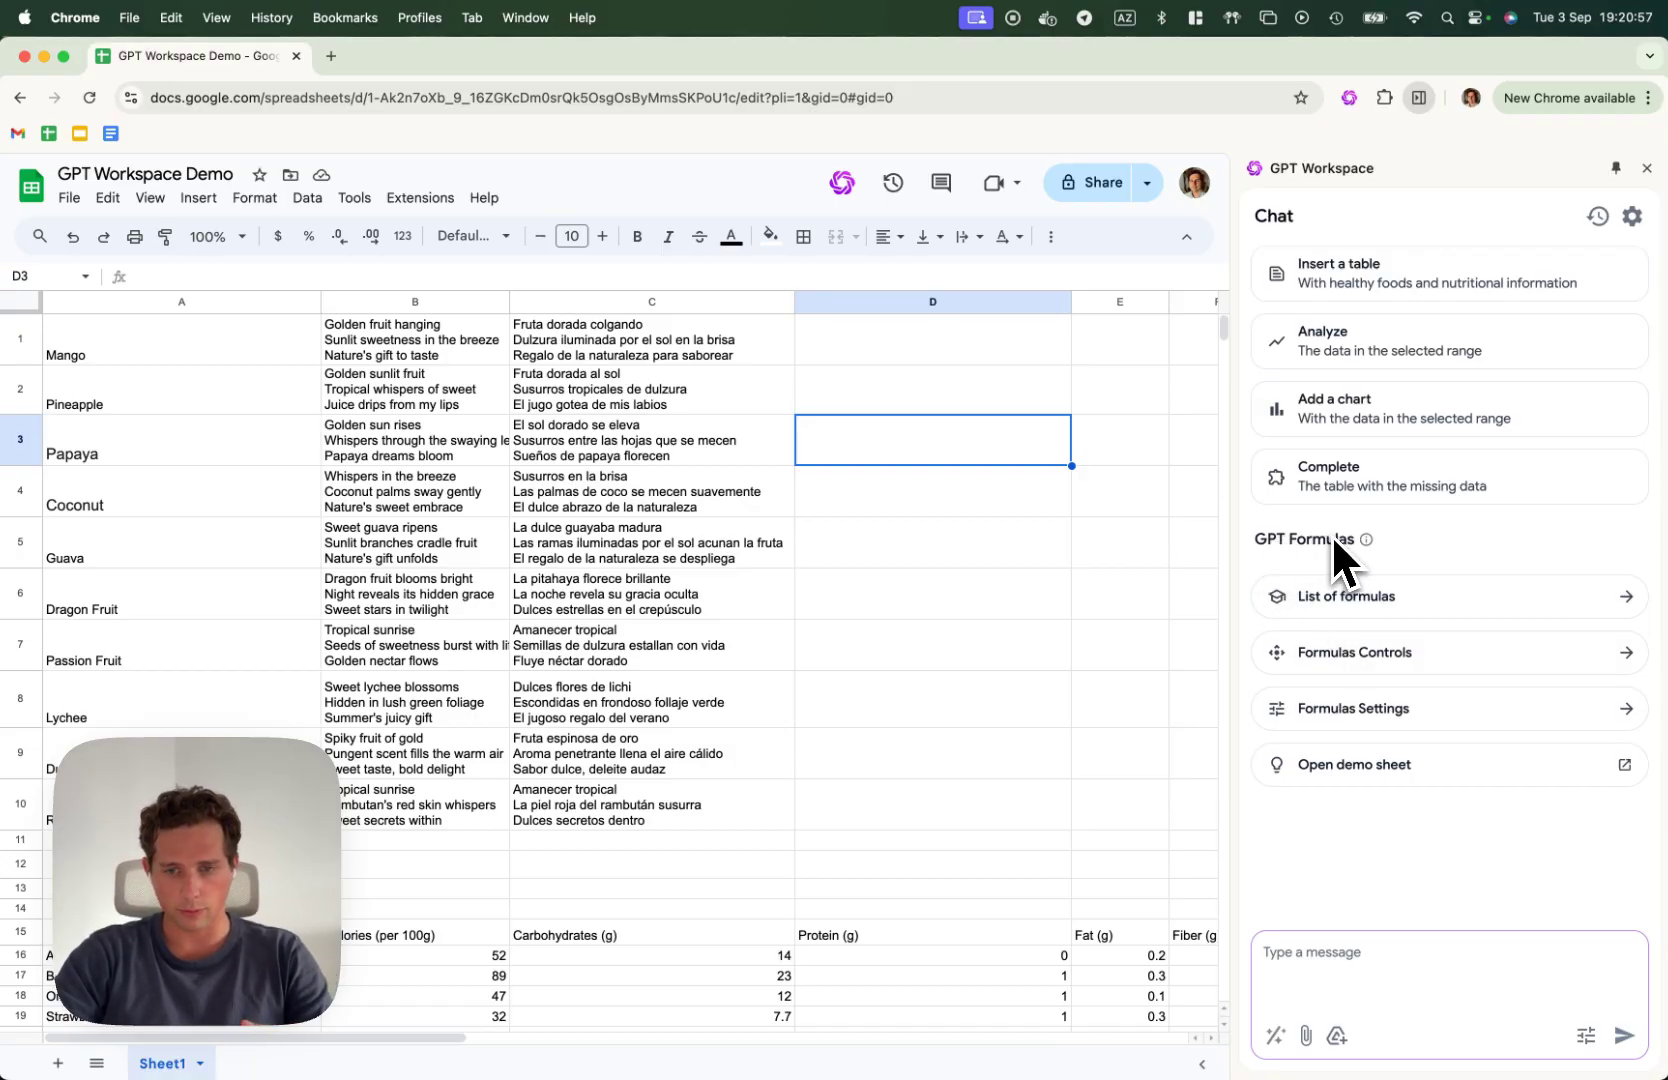
{"action": "left_click", "coordinate": [1348, 600]}
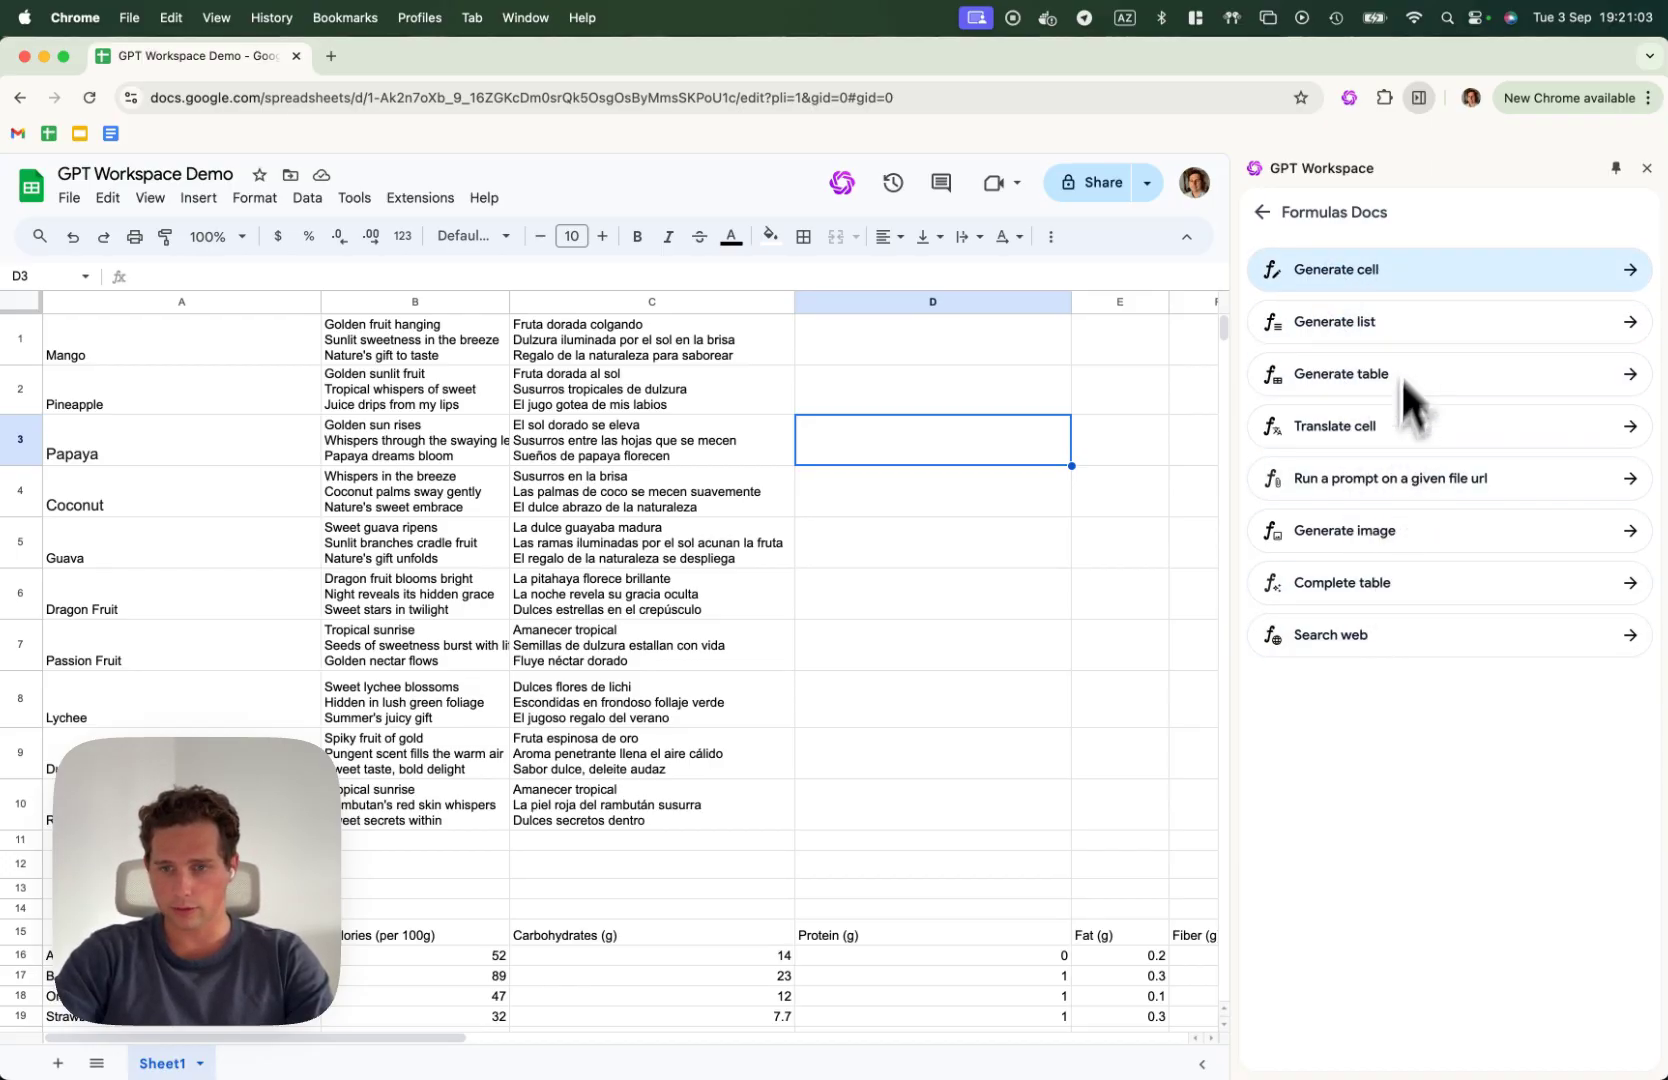
{"action": "left_click", "coordinate": [1405, 282]}
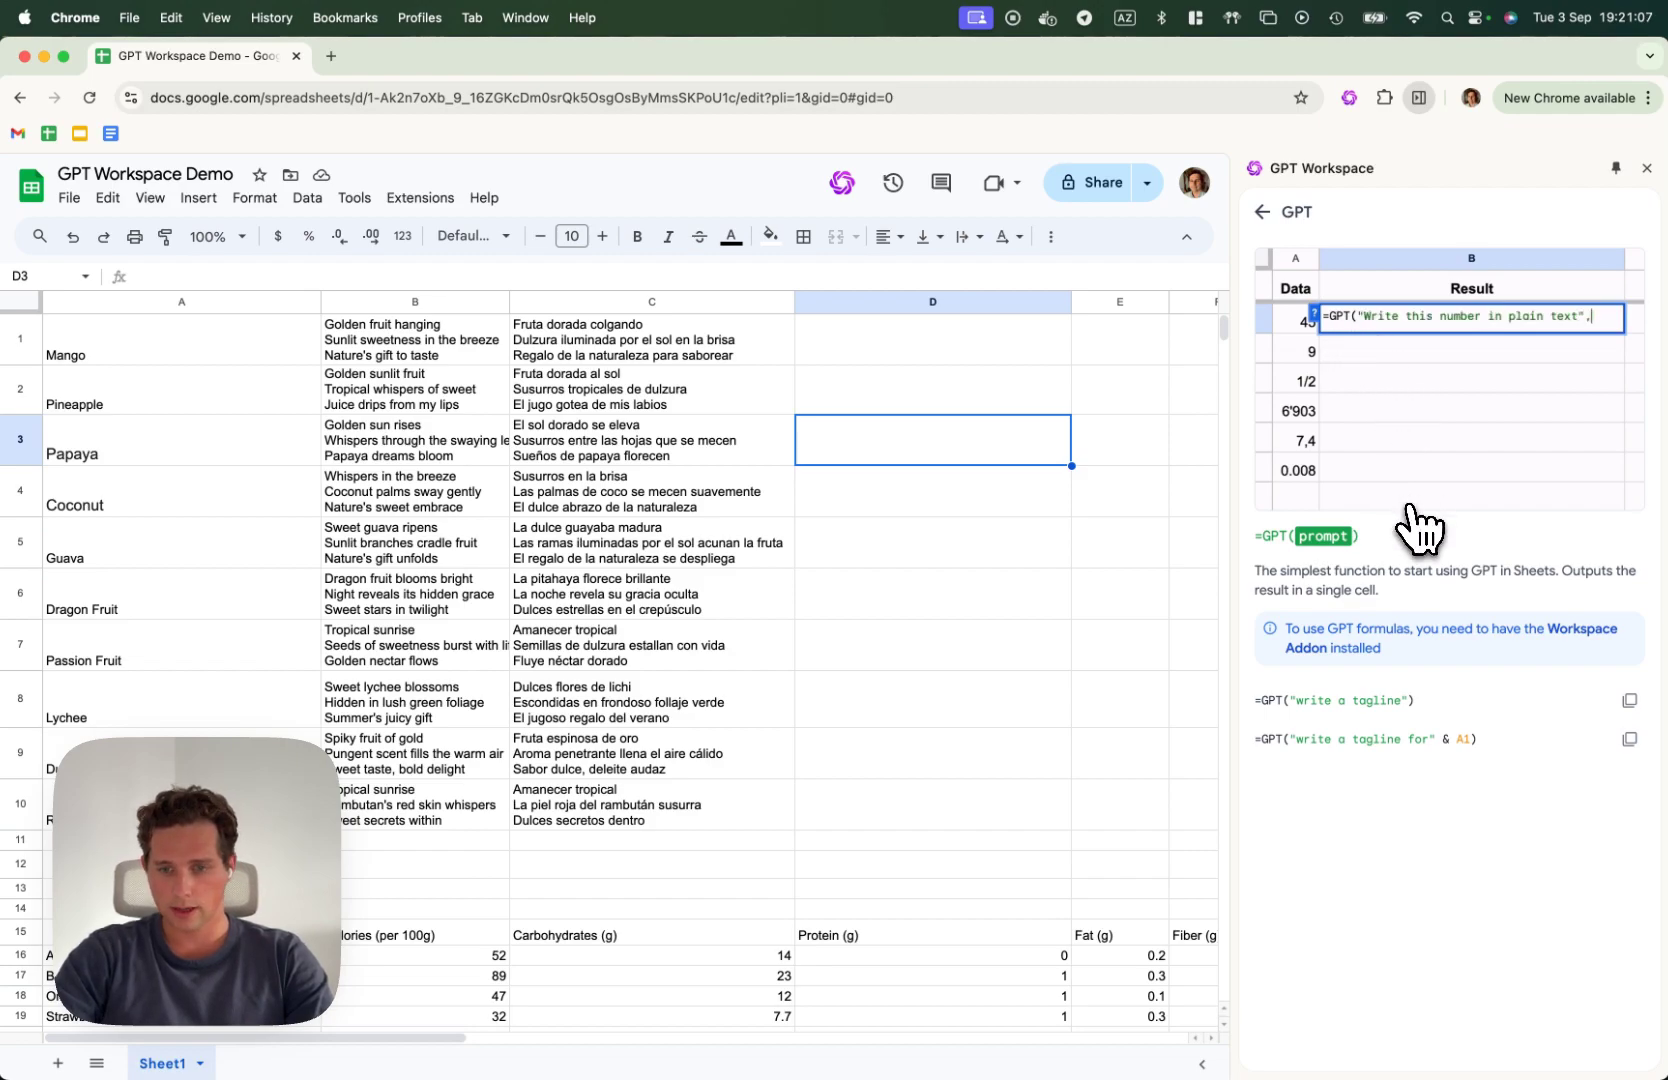
{"action": "left_click", "coordinate": [1629, 701]}
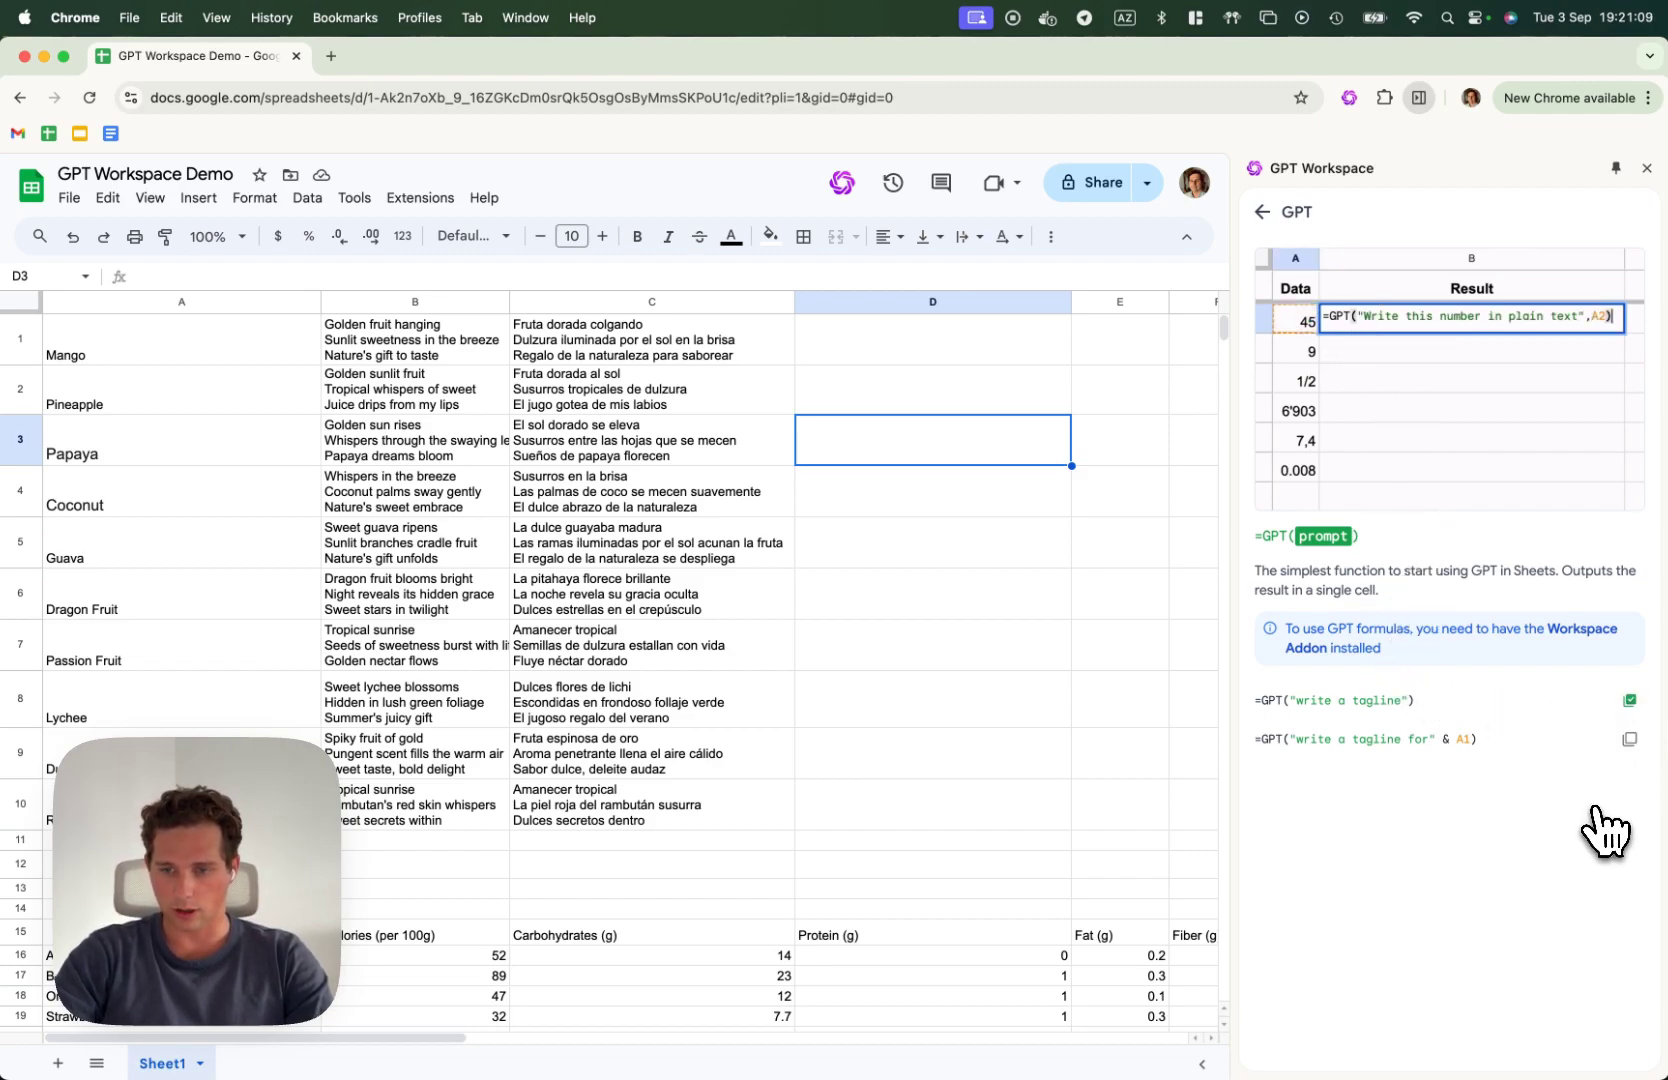
{"action": "left_click", "coordinate": [1262, 213]}
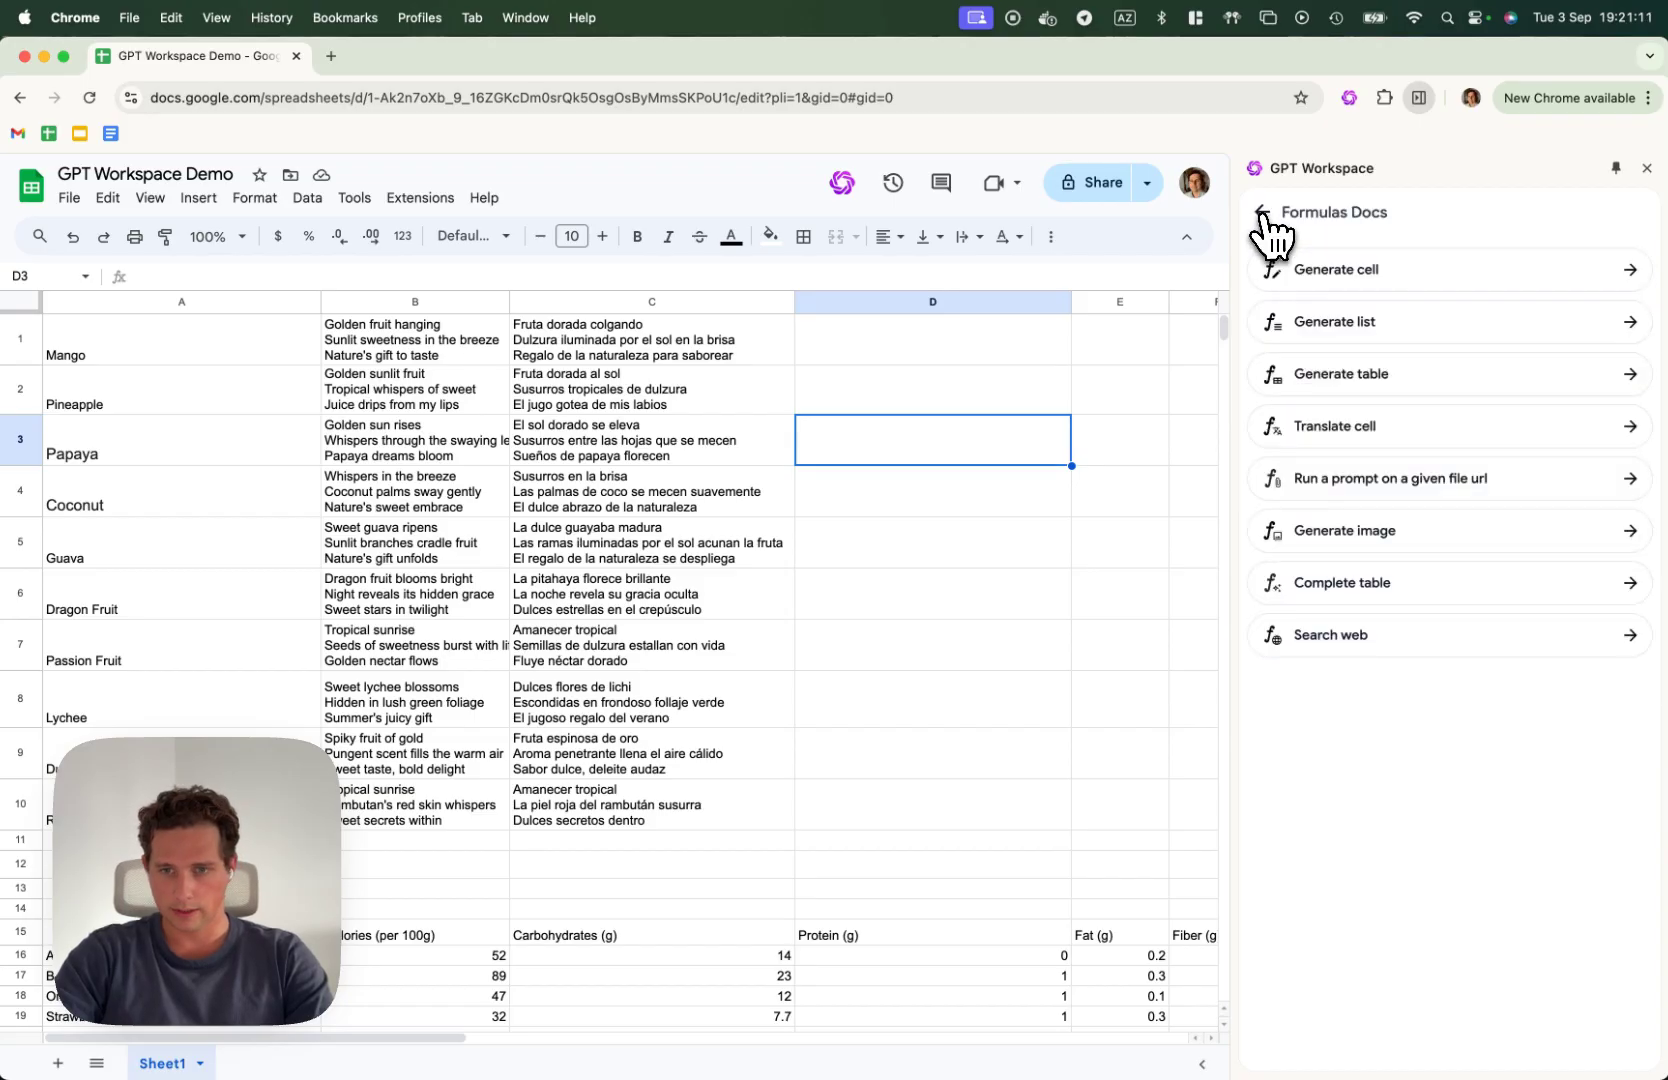
{"action": "left_click", "coordinate": [1264, 214]}
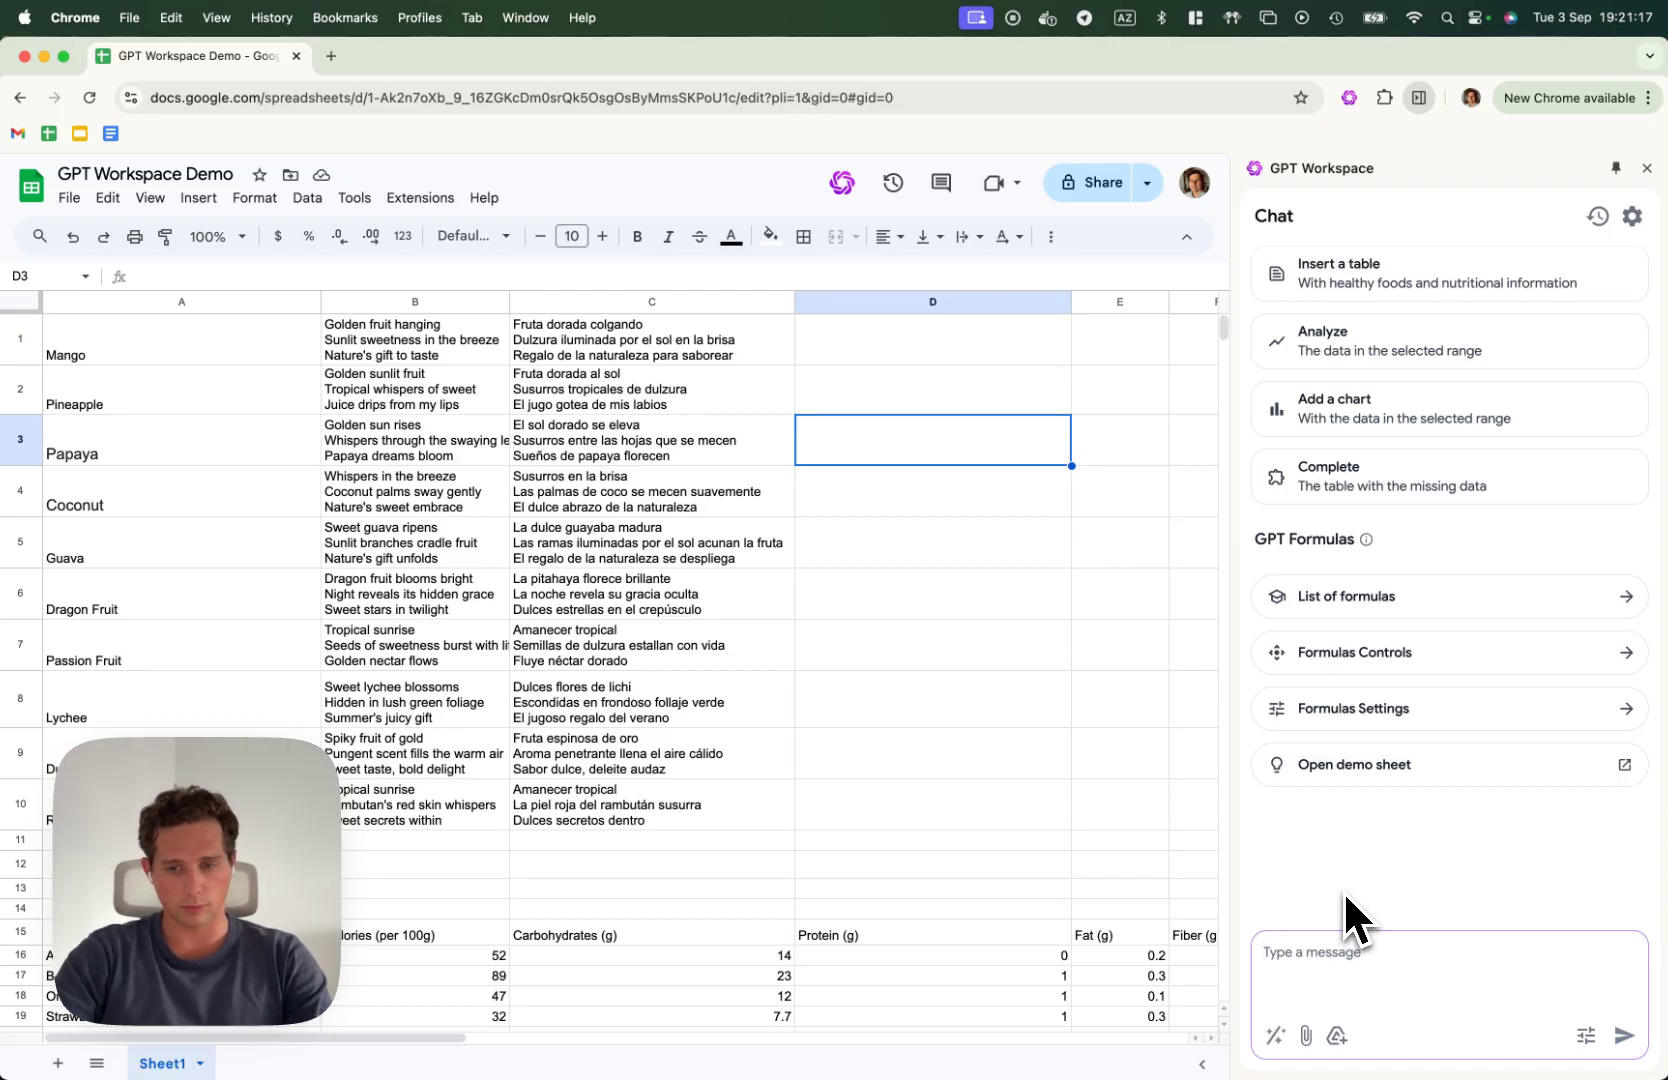
In the formula settings, set the GPT formula model to Advanced Model (GPT-4o).
{"action": "left_click", "coordinate": [1368, 708]}
{"action": "left_click", "coordinate": [1368, 390]}
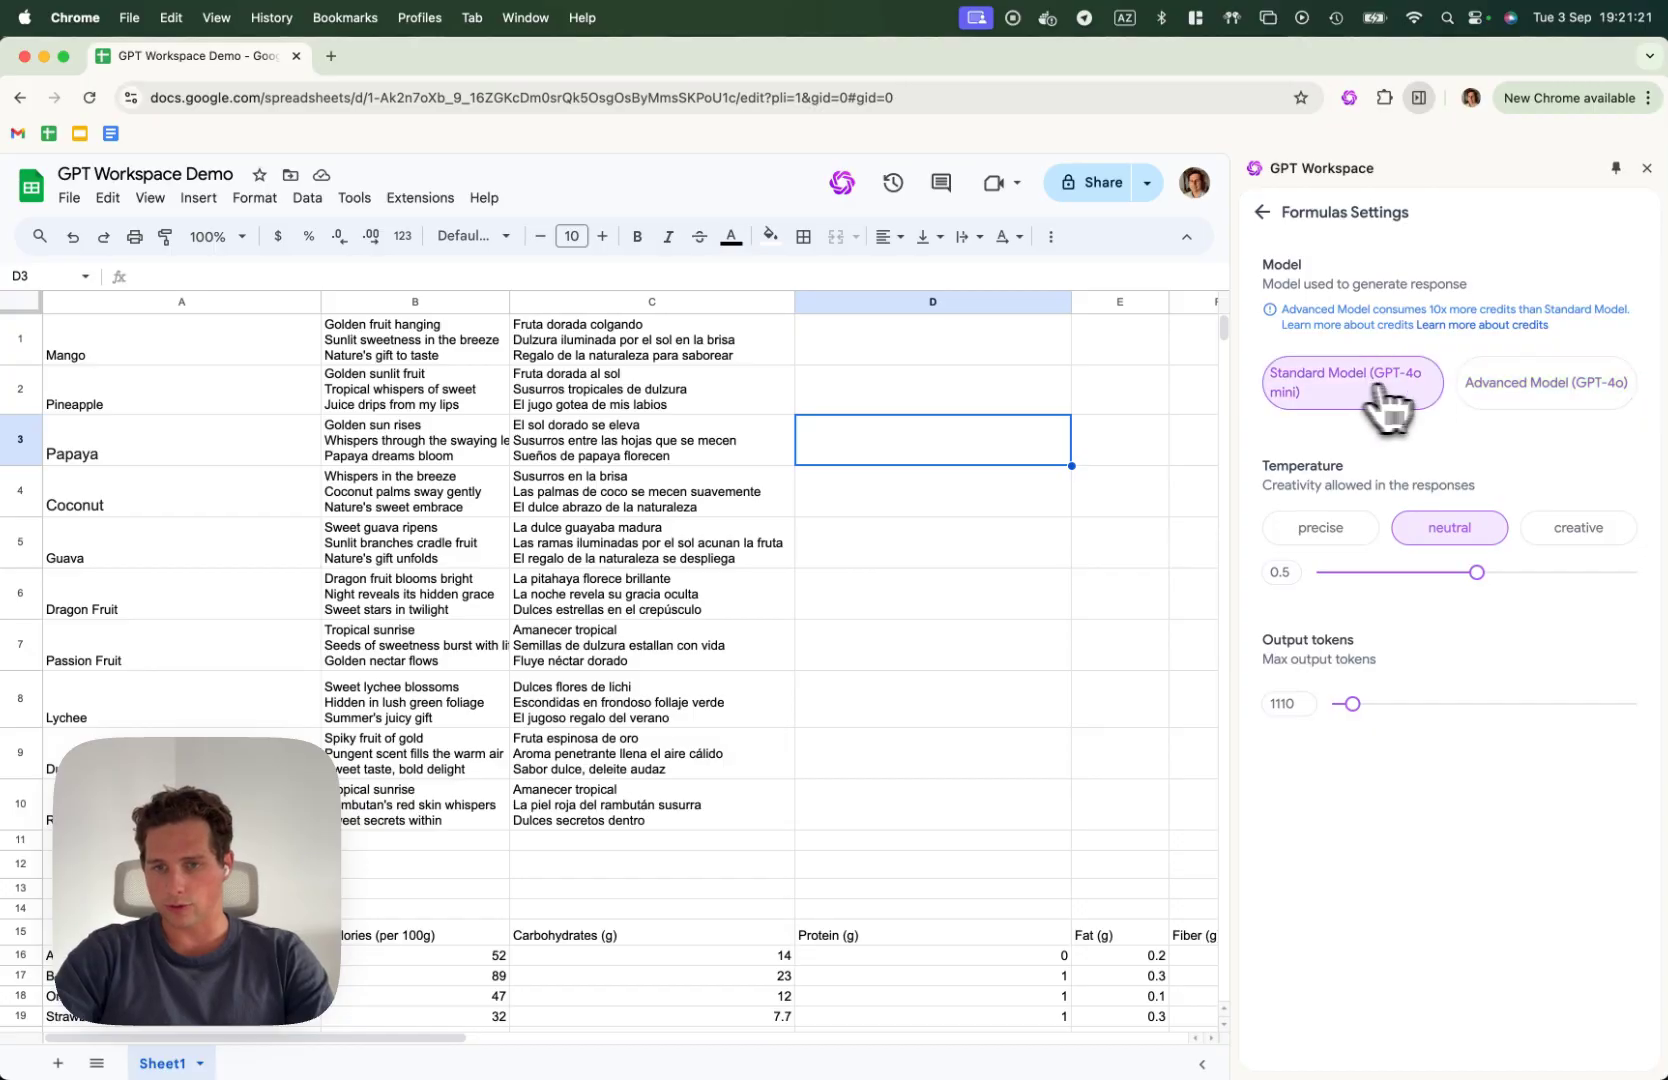
{"action": "left_click", "coordinate": [1503, 390]}
{"action": "left_click", "coordinate": [1352, 402]}
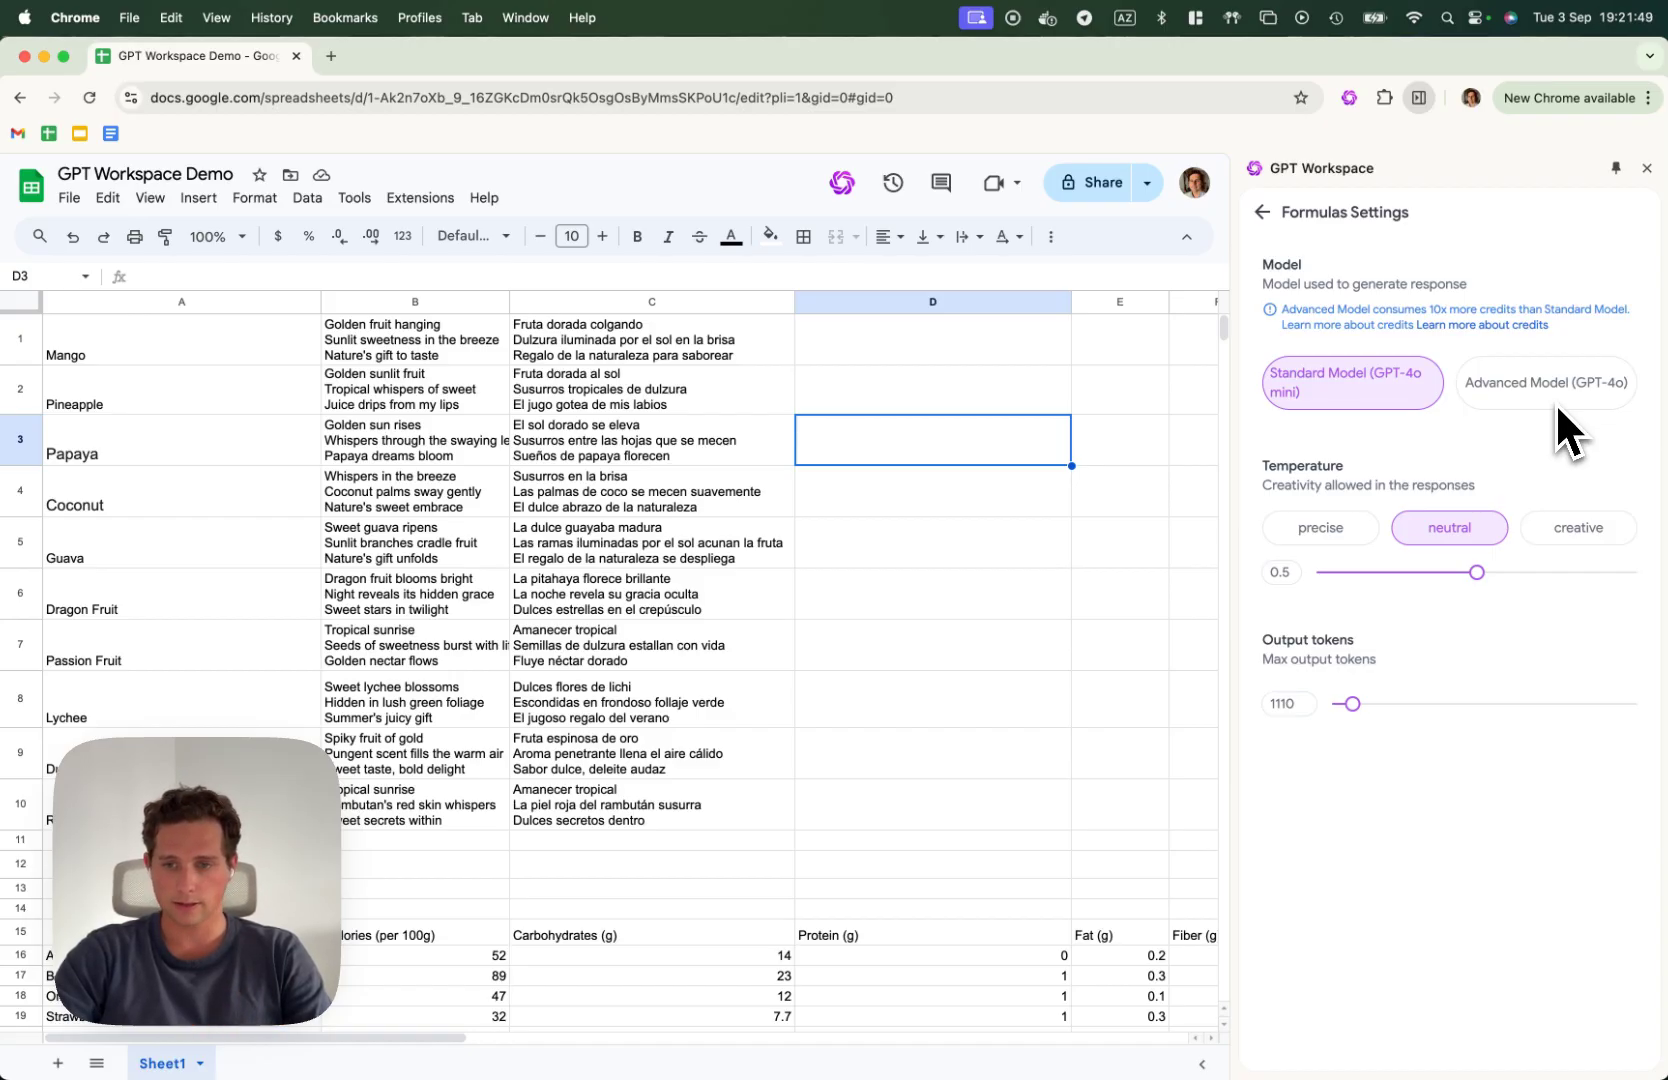
{"action": "left_click", "coordinate": [1524, 396]}
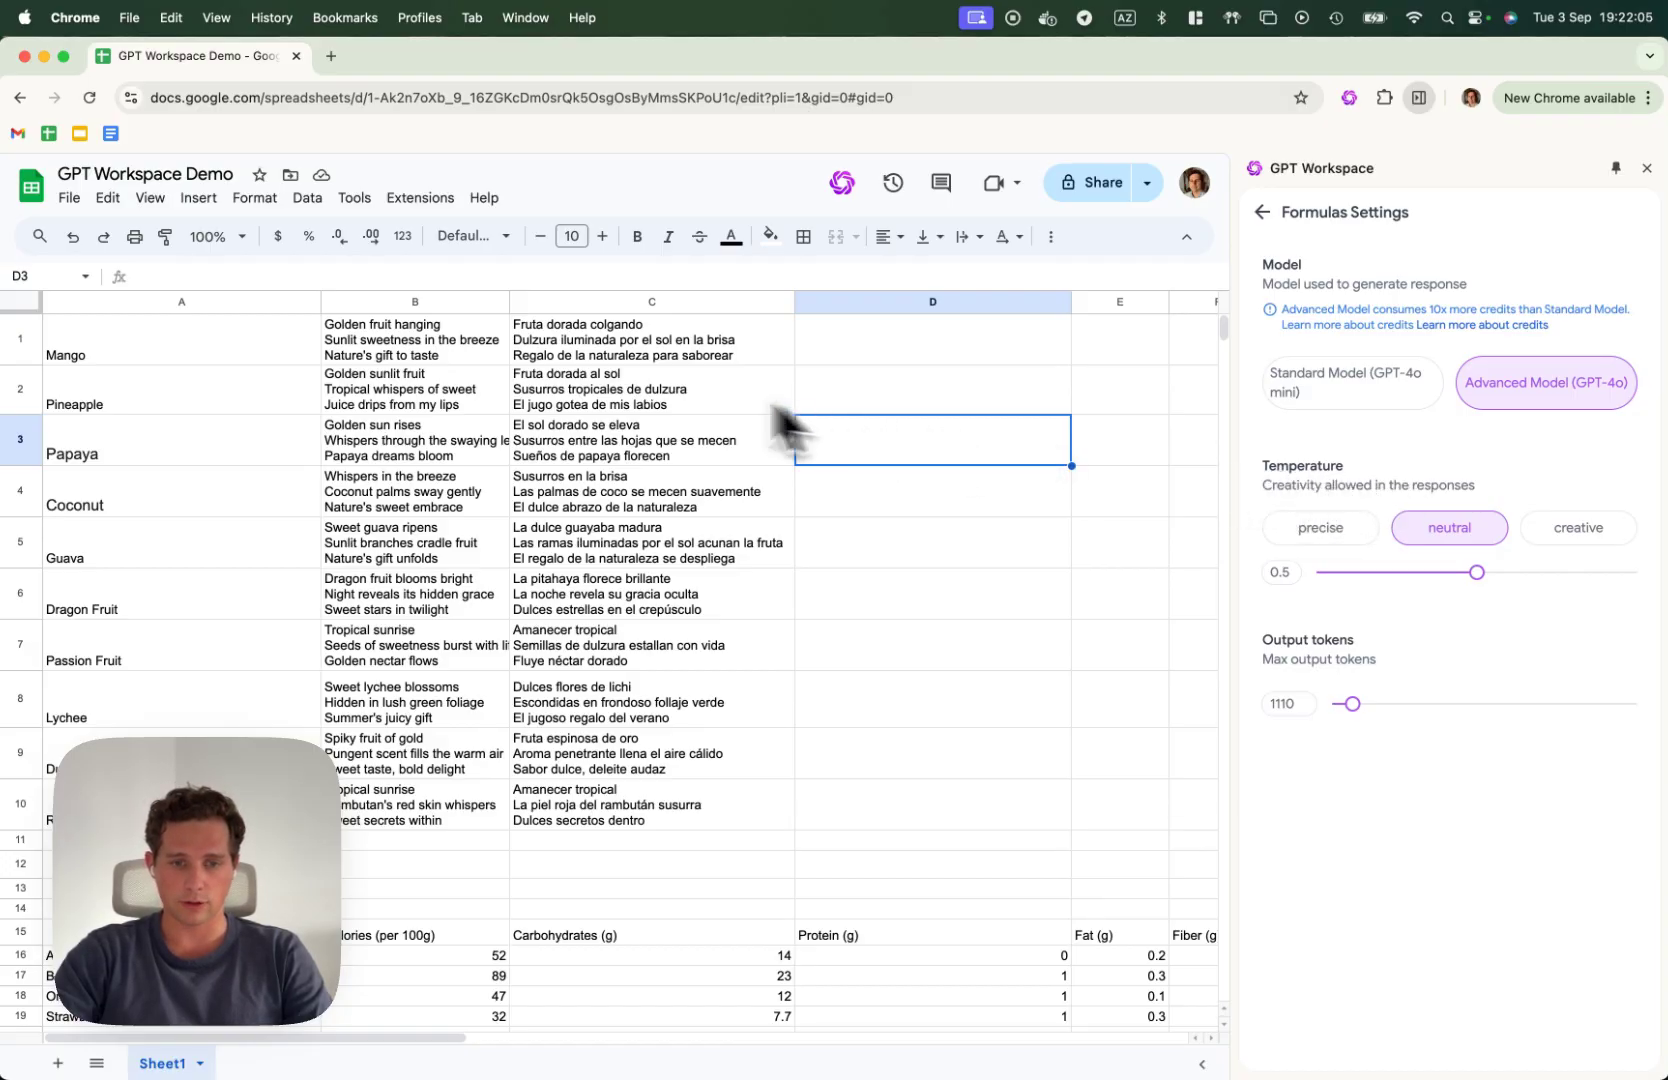
Inspect C2's GPT_TRANSLATE formula, then cancel the edit so it stays unchanged.
{"action": "left_click", "coordinate": [655, 390]}
{"action": "left_click", "coordinate": [340, 276]}
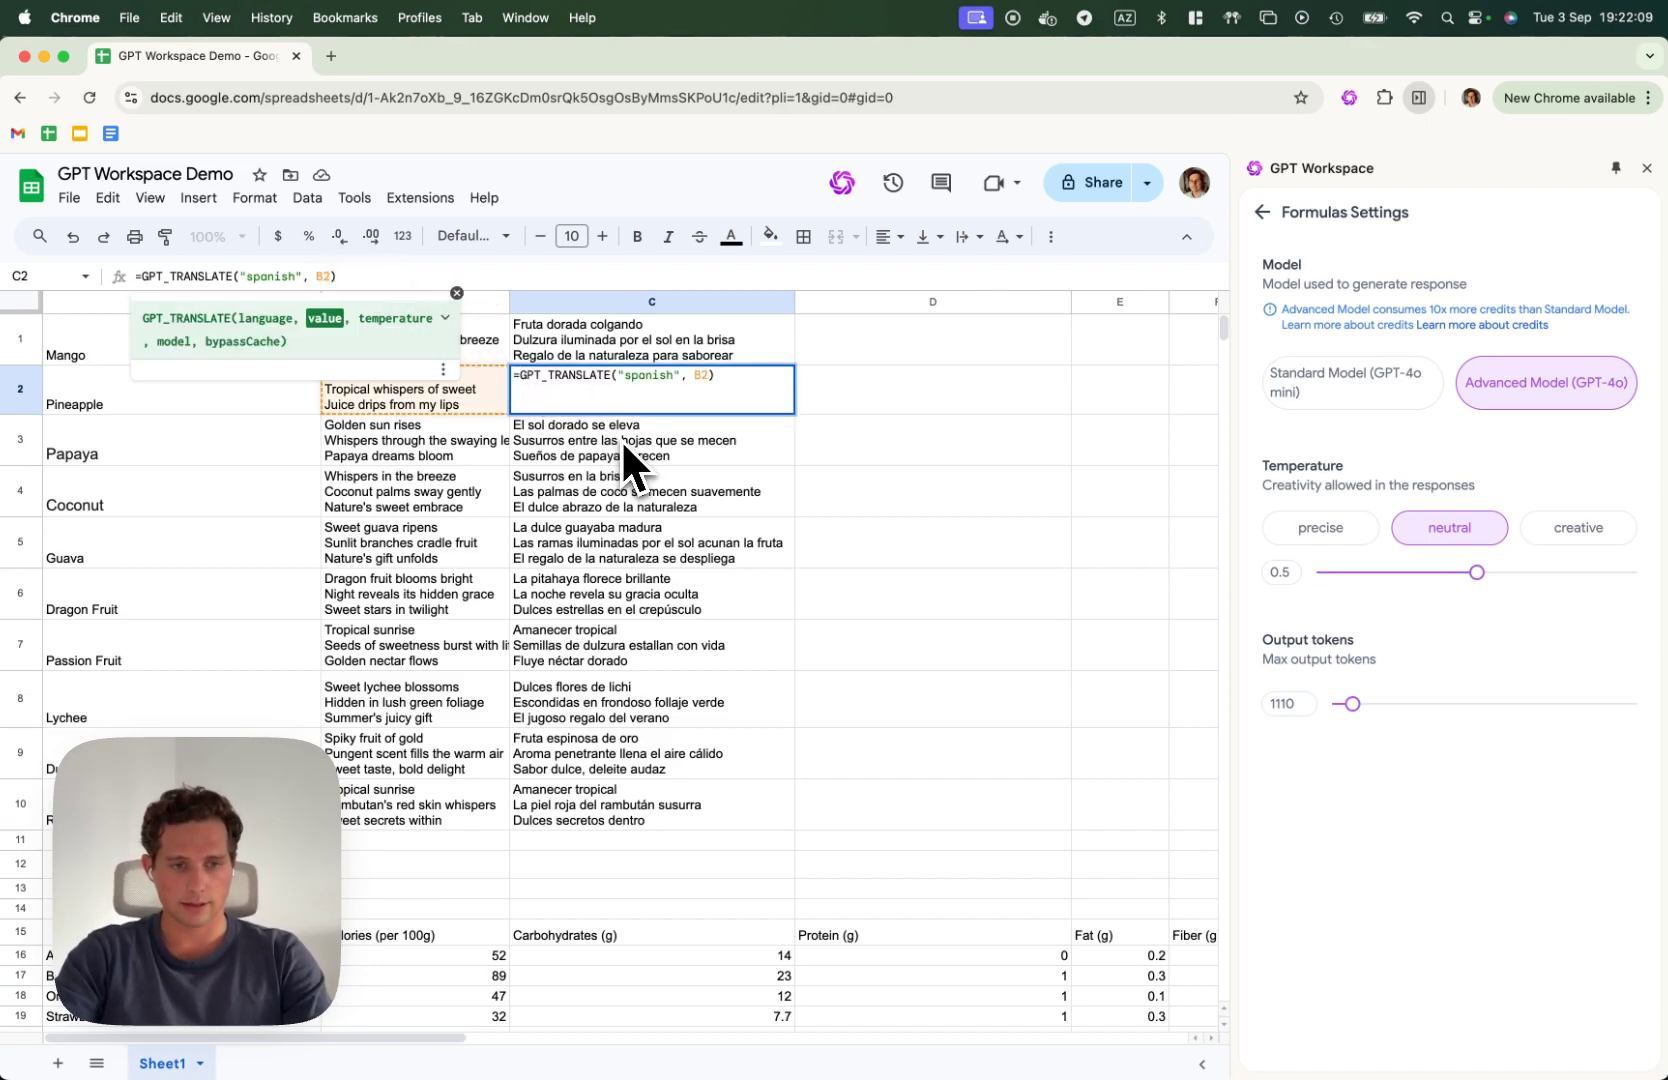
{"action": "type", "text": ", O"}
{"action": "key", "text": "BackSpace"}
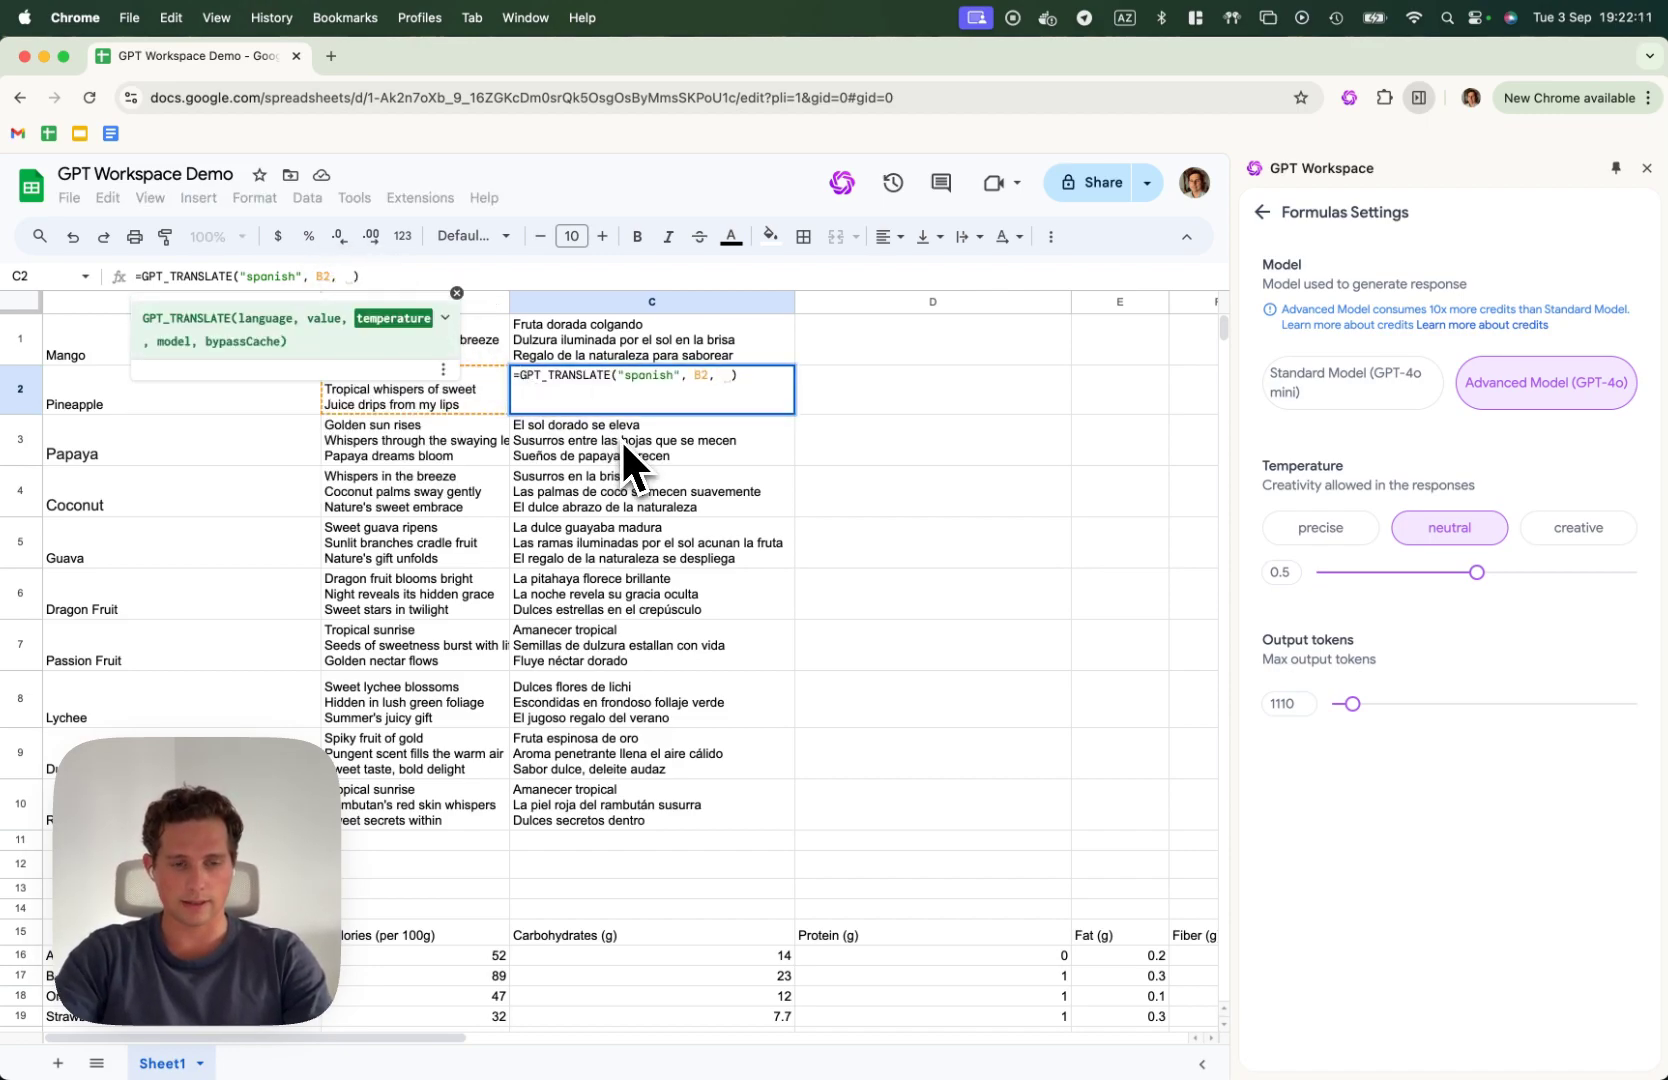
{"action": "key", "text": "Escape"}
{"action": "left_click", "coordinate": [836, 505]}
Try the temperature presets and settle on precise at 0.2.
{"action": "left_click", "coordinate": [1342, 533]}
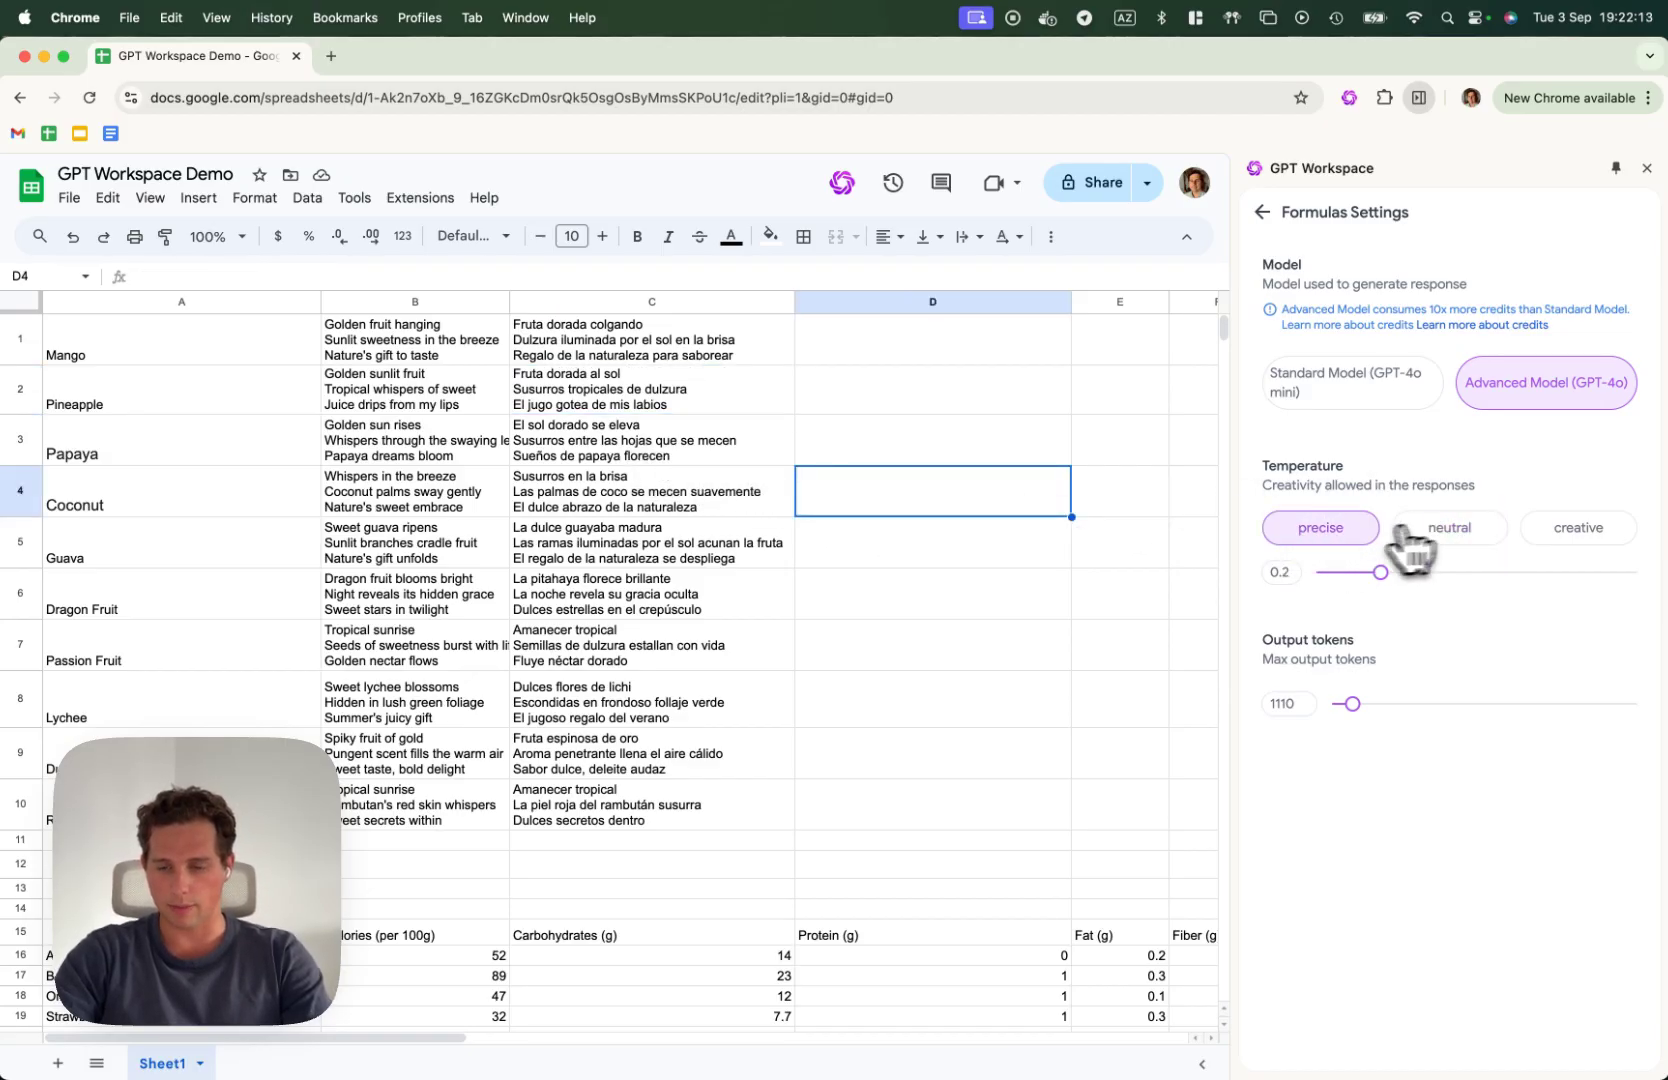
{"action": "left_click", "coordinate": [1408, 532]}
{"action": "left_click", "coordinate": [1575, 530]}
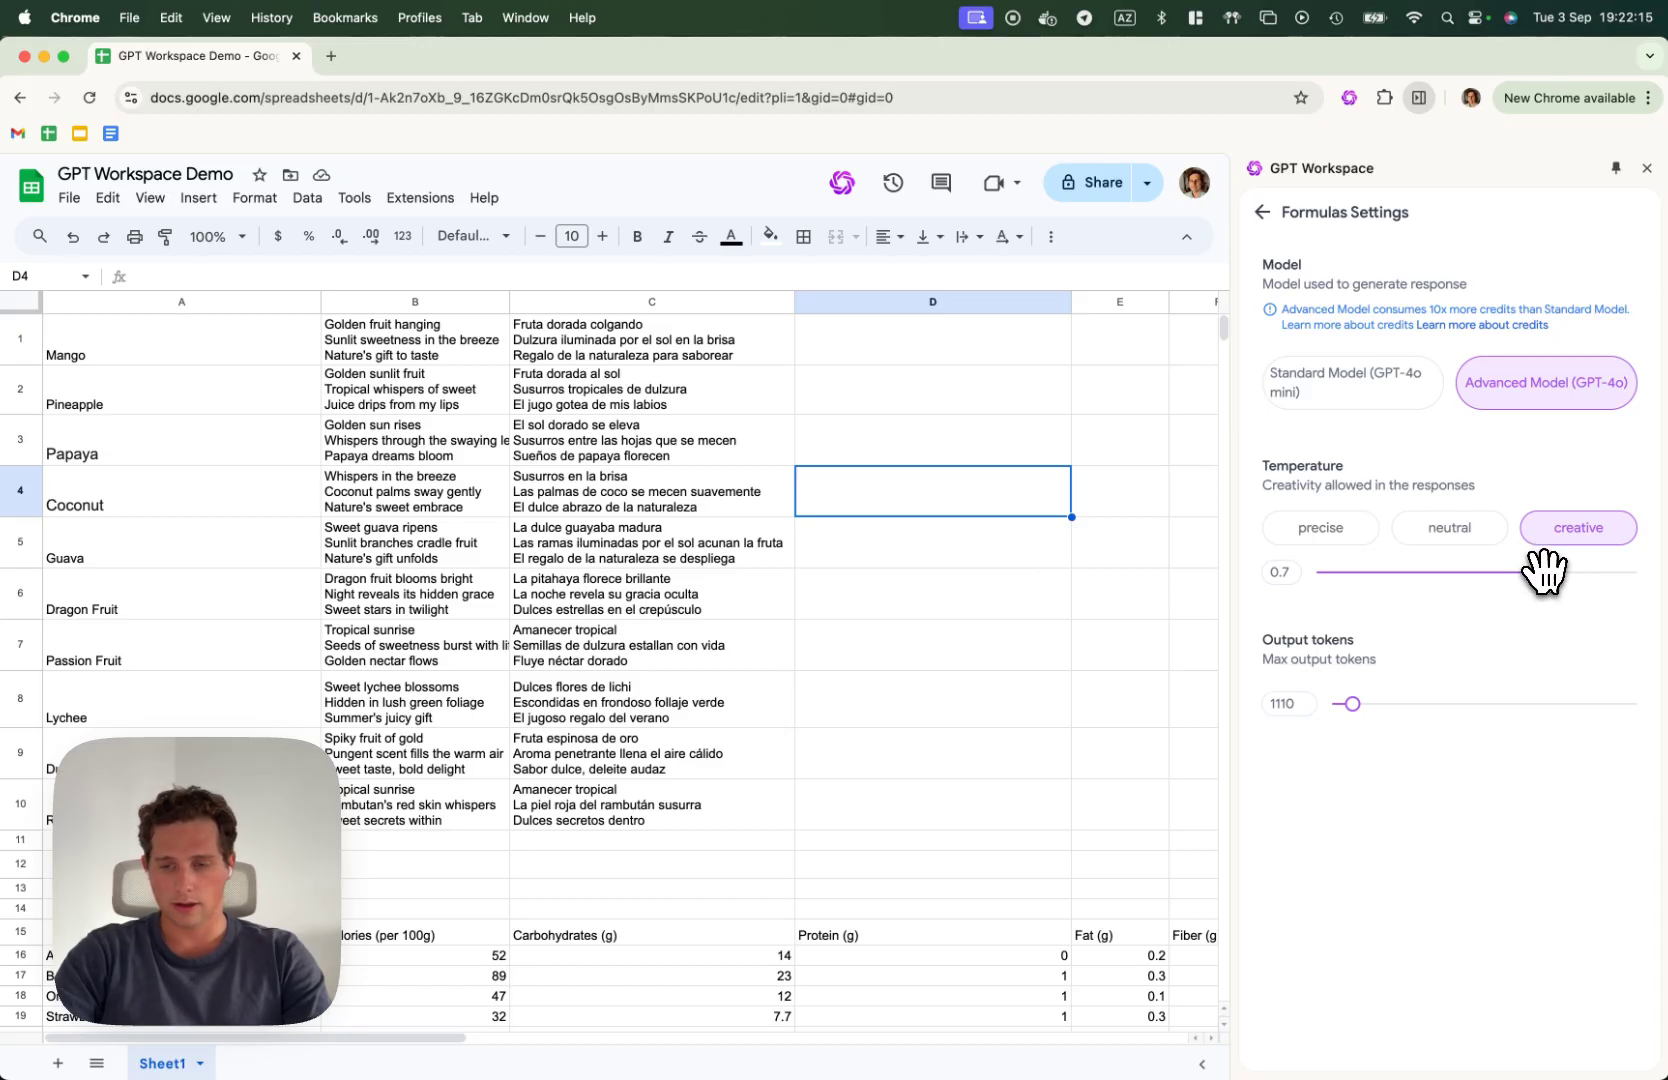
{"action": "left_click_drag", "start_coordinate": [1540, 572], "coordinate": [1600, 572]}
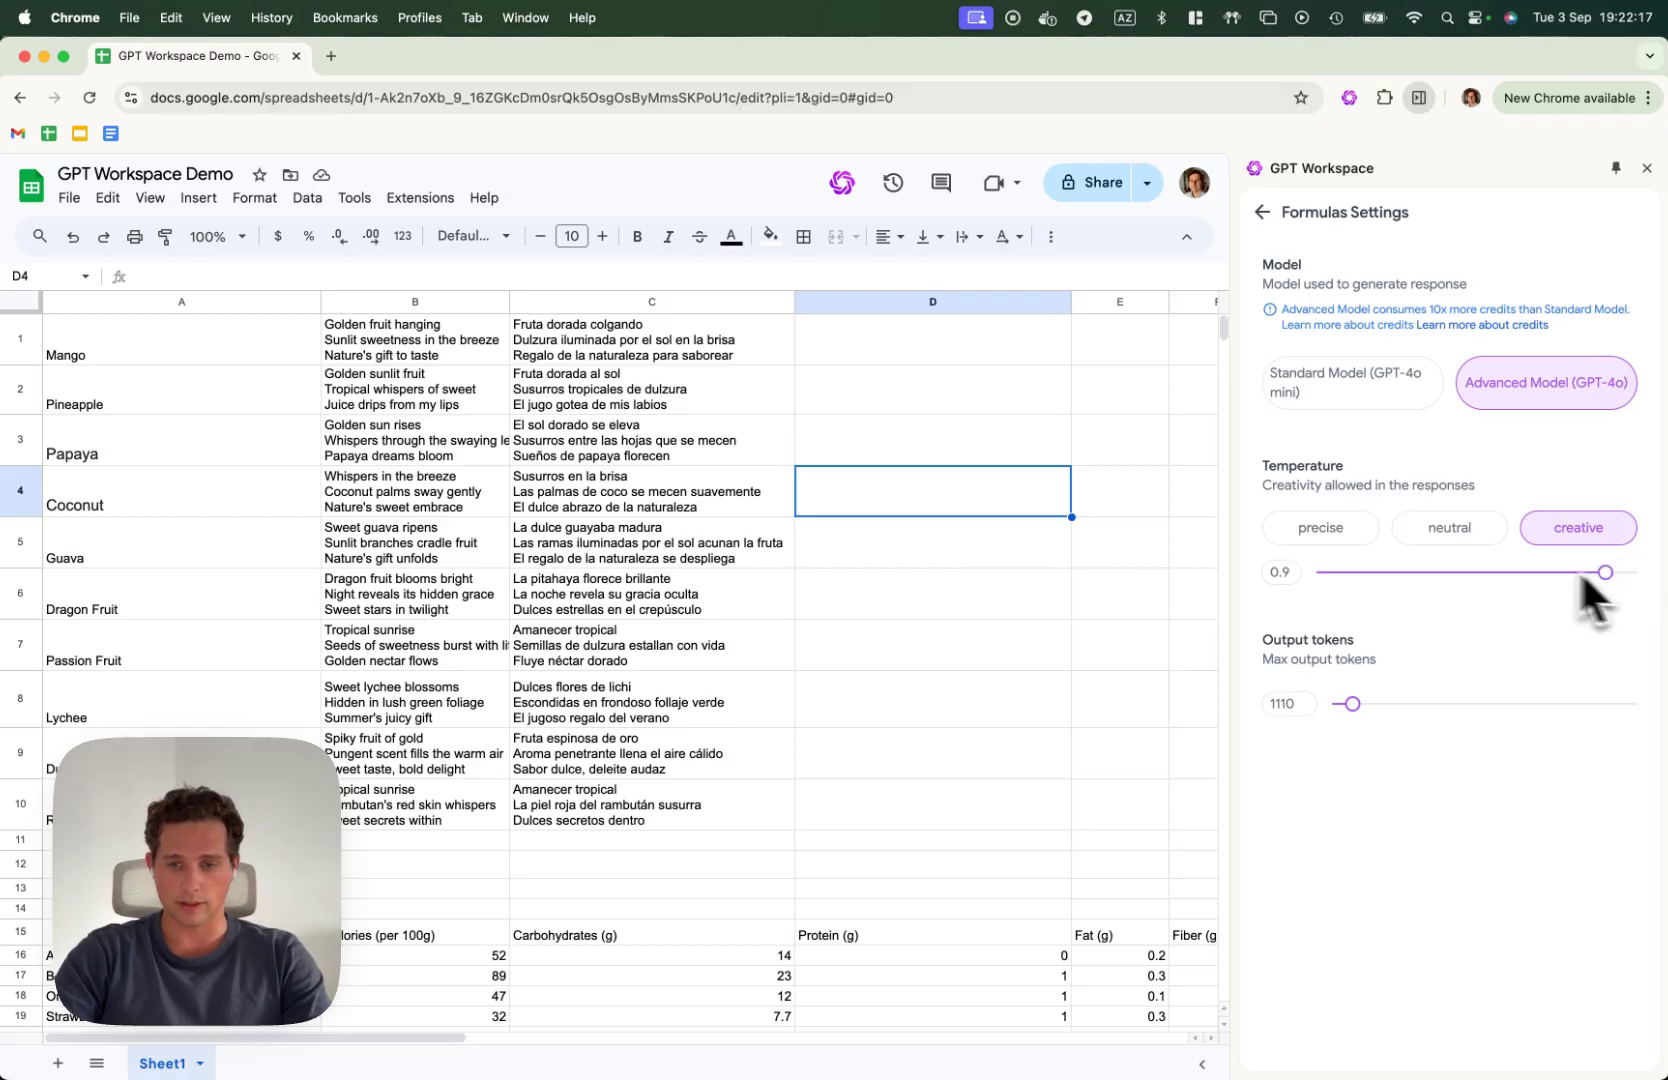
{"action": "left_click", "coordinate": [1312, 541]}
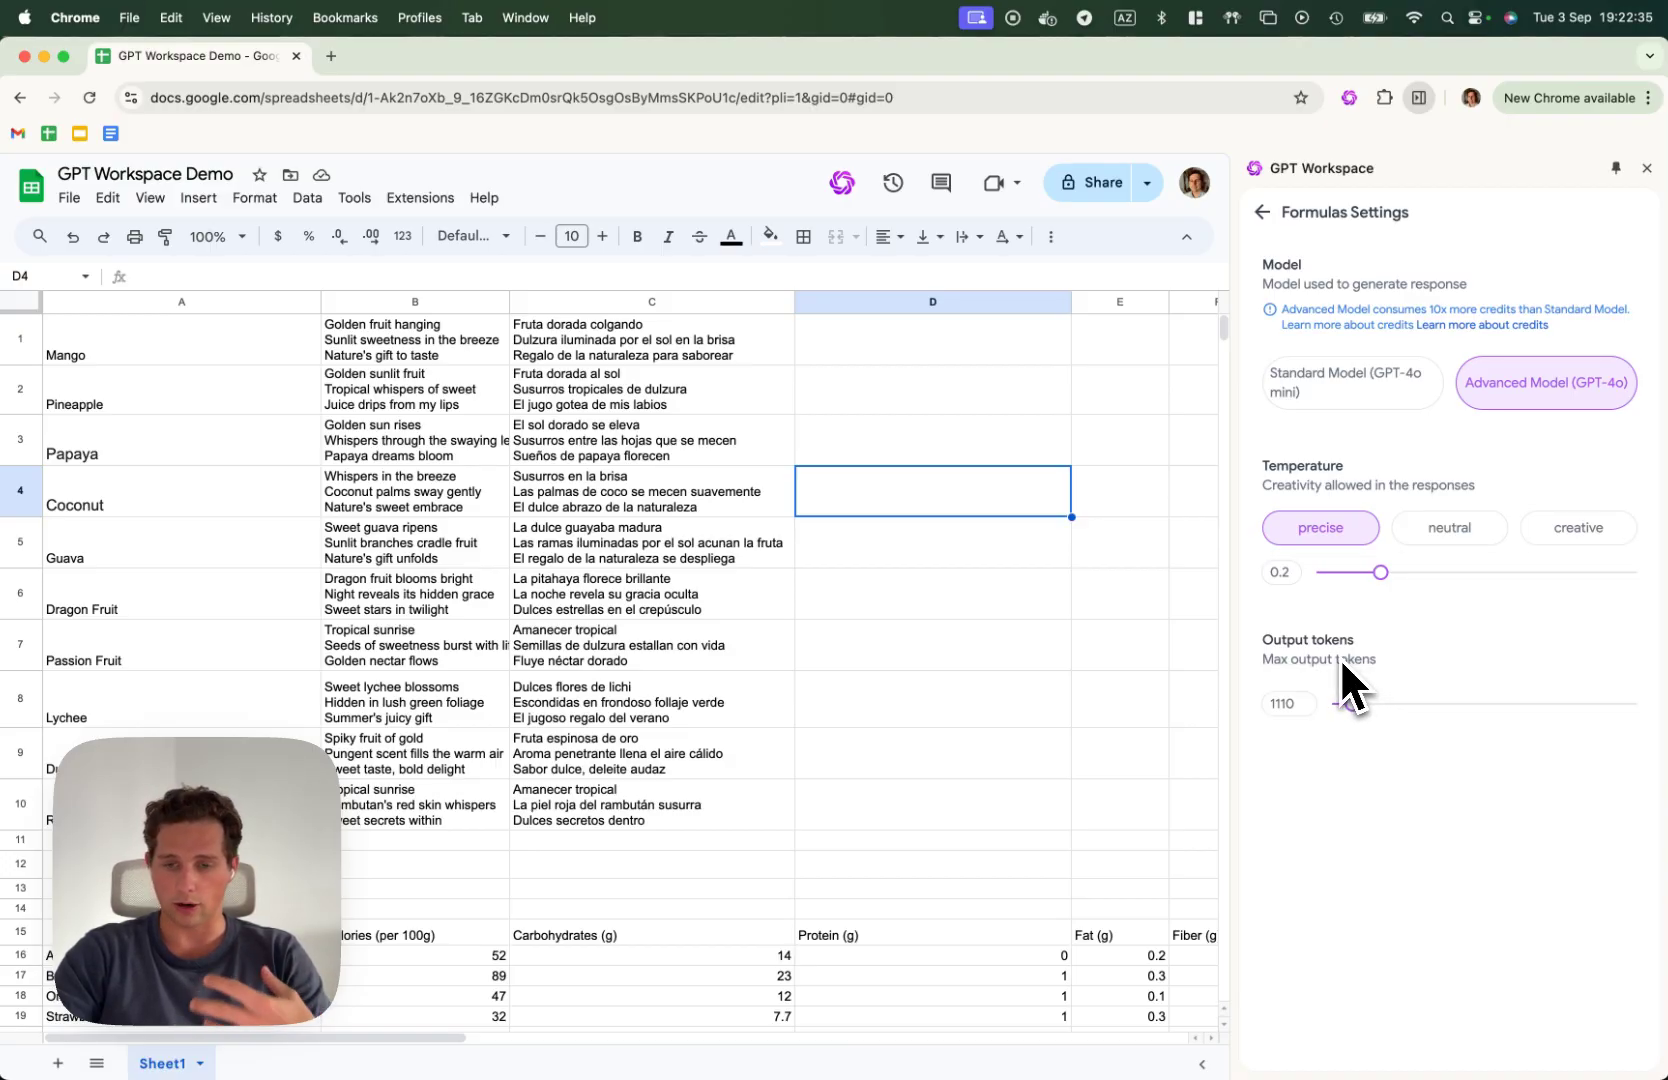
Adjust the Output tokens slider until maximum output tokens read 710.
{"action": "mouse_move", "coordinate": [1360, 712]}
{"action": "left_mouse_down"}
{"action": "mouse_move", "coordinate": [1627, 700]}
{"action": "mouse_move", "coordinate": [1349, 703]}
{"action": "left_mouse_up"}
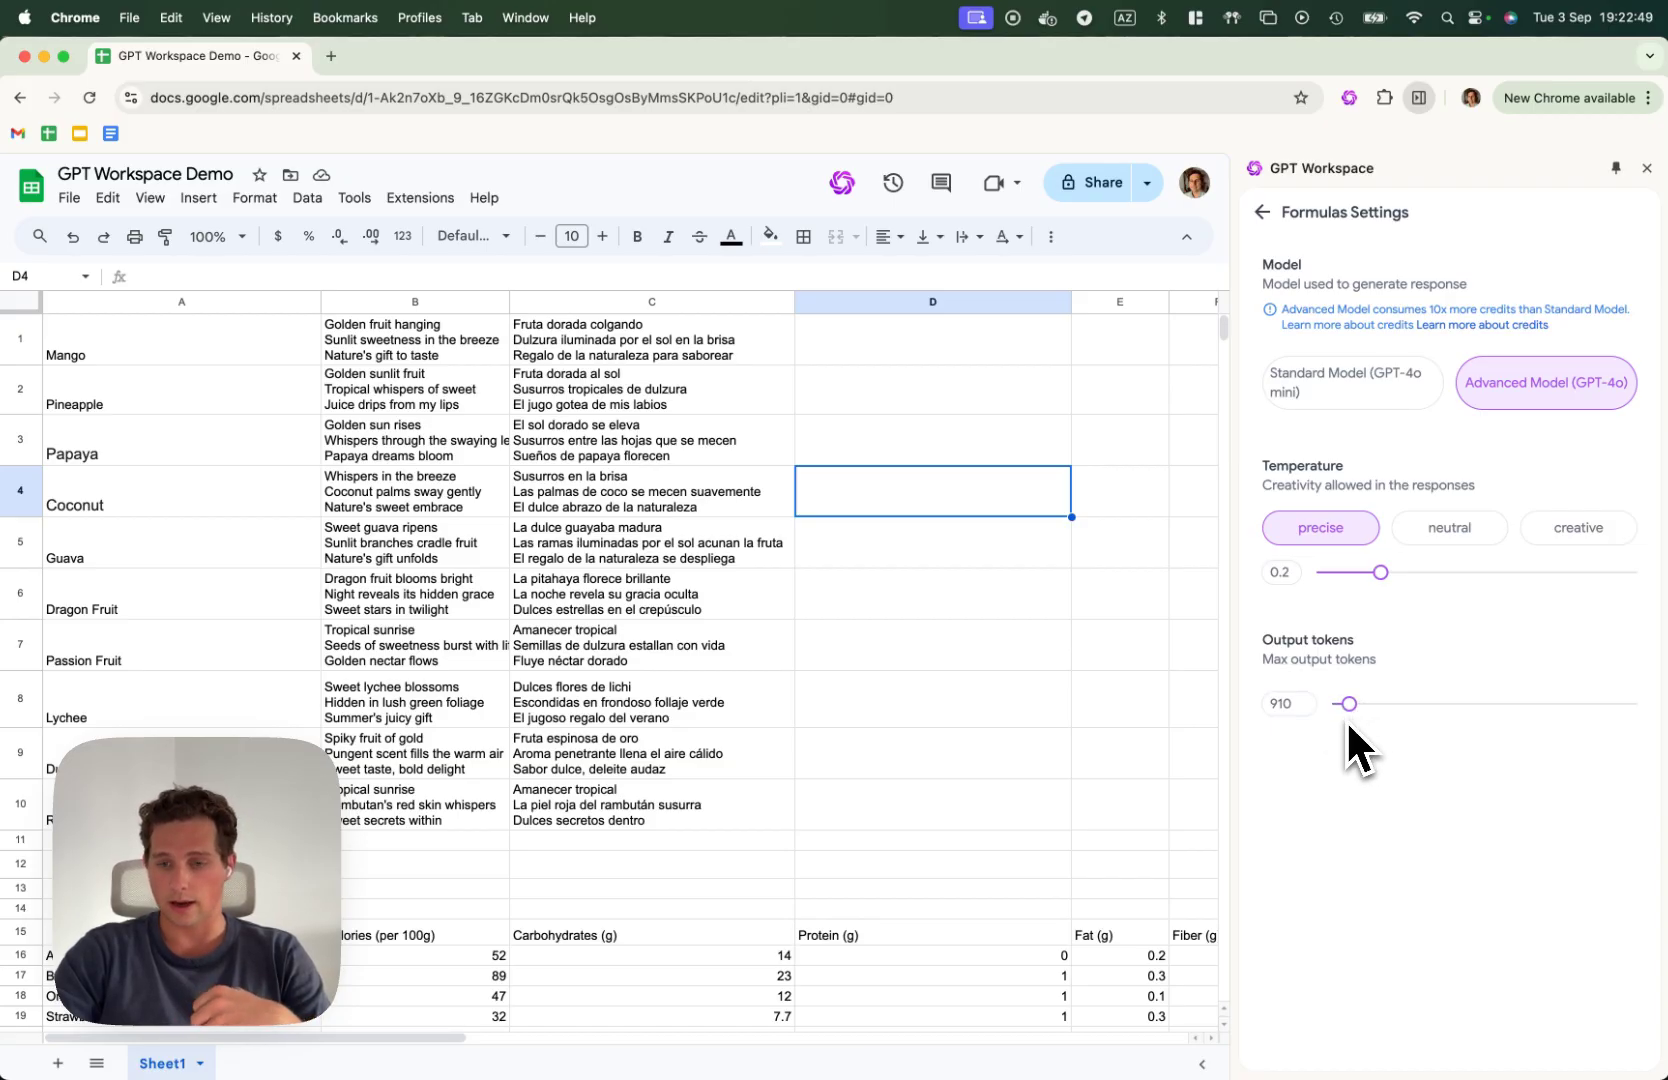
{"action": "left_click_drag", "start_coordinate": [1345, 702], "coordinate": [1310, 771]}
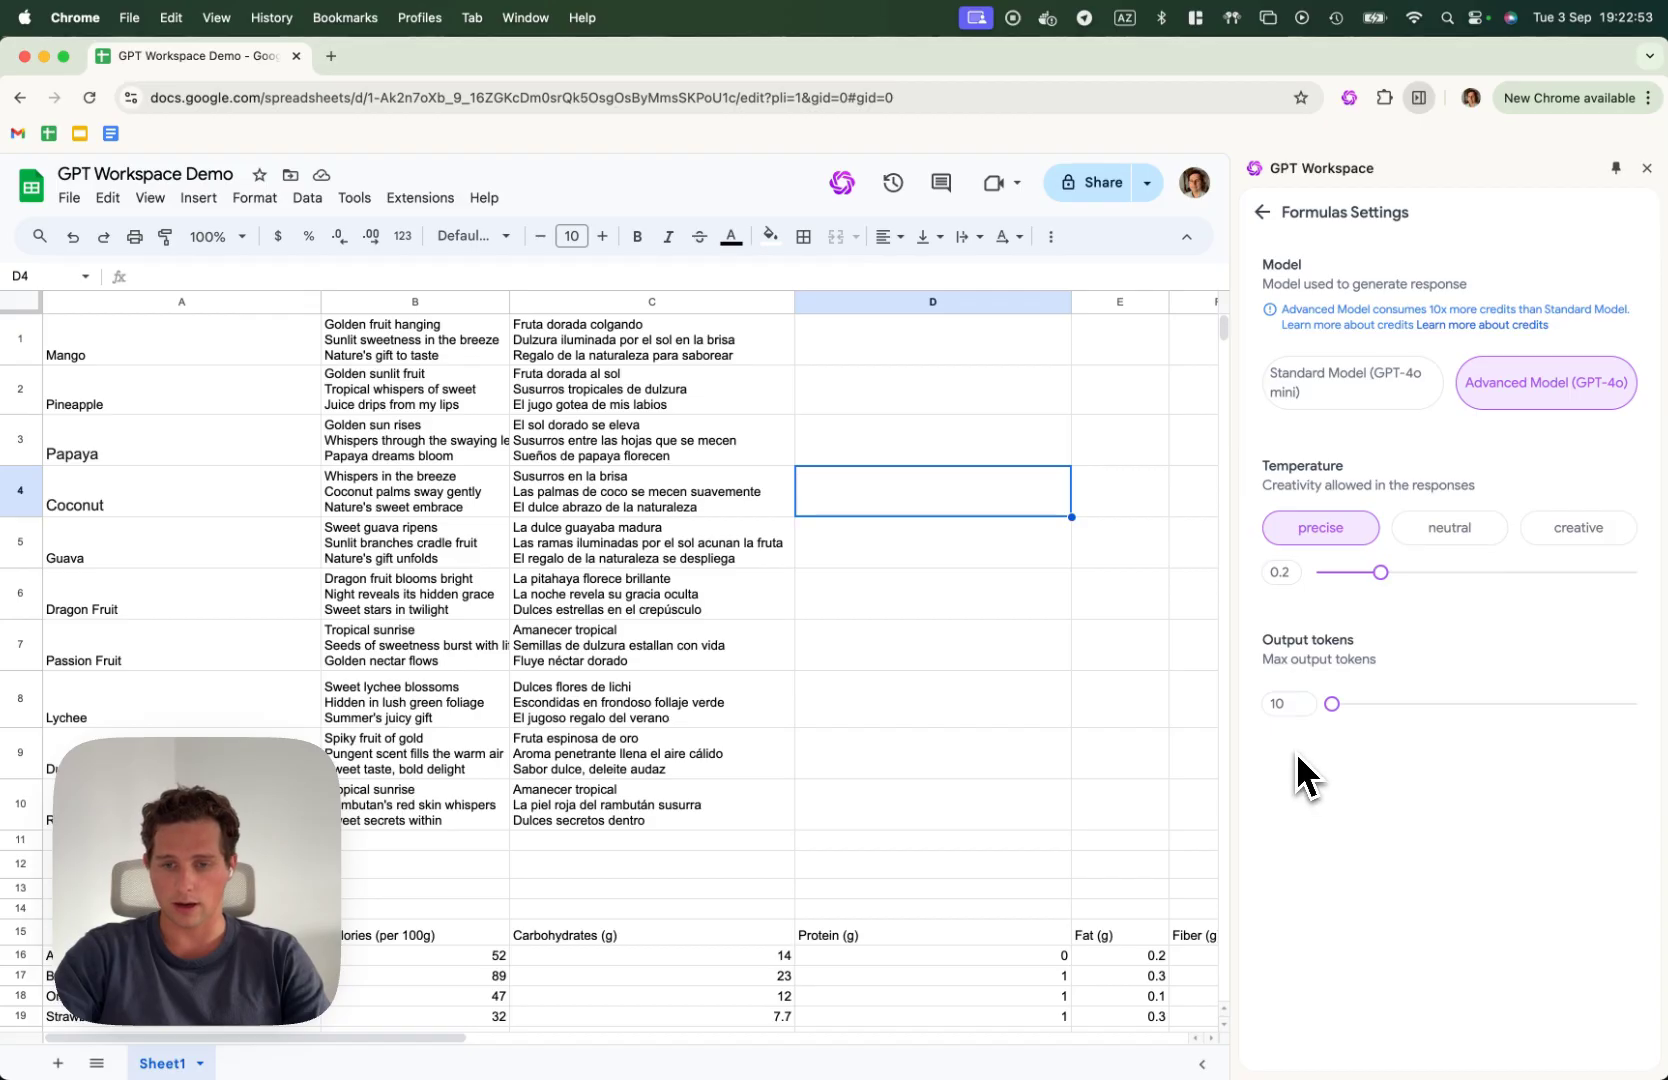
{"action": "left_click_drag", "start_coordinate": [1331, 704], "coordinate": [1347, 705]}
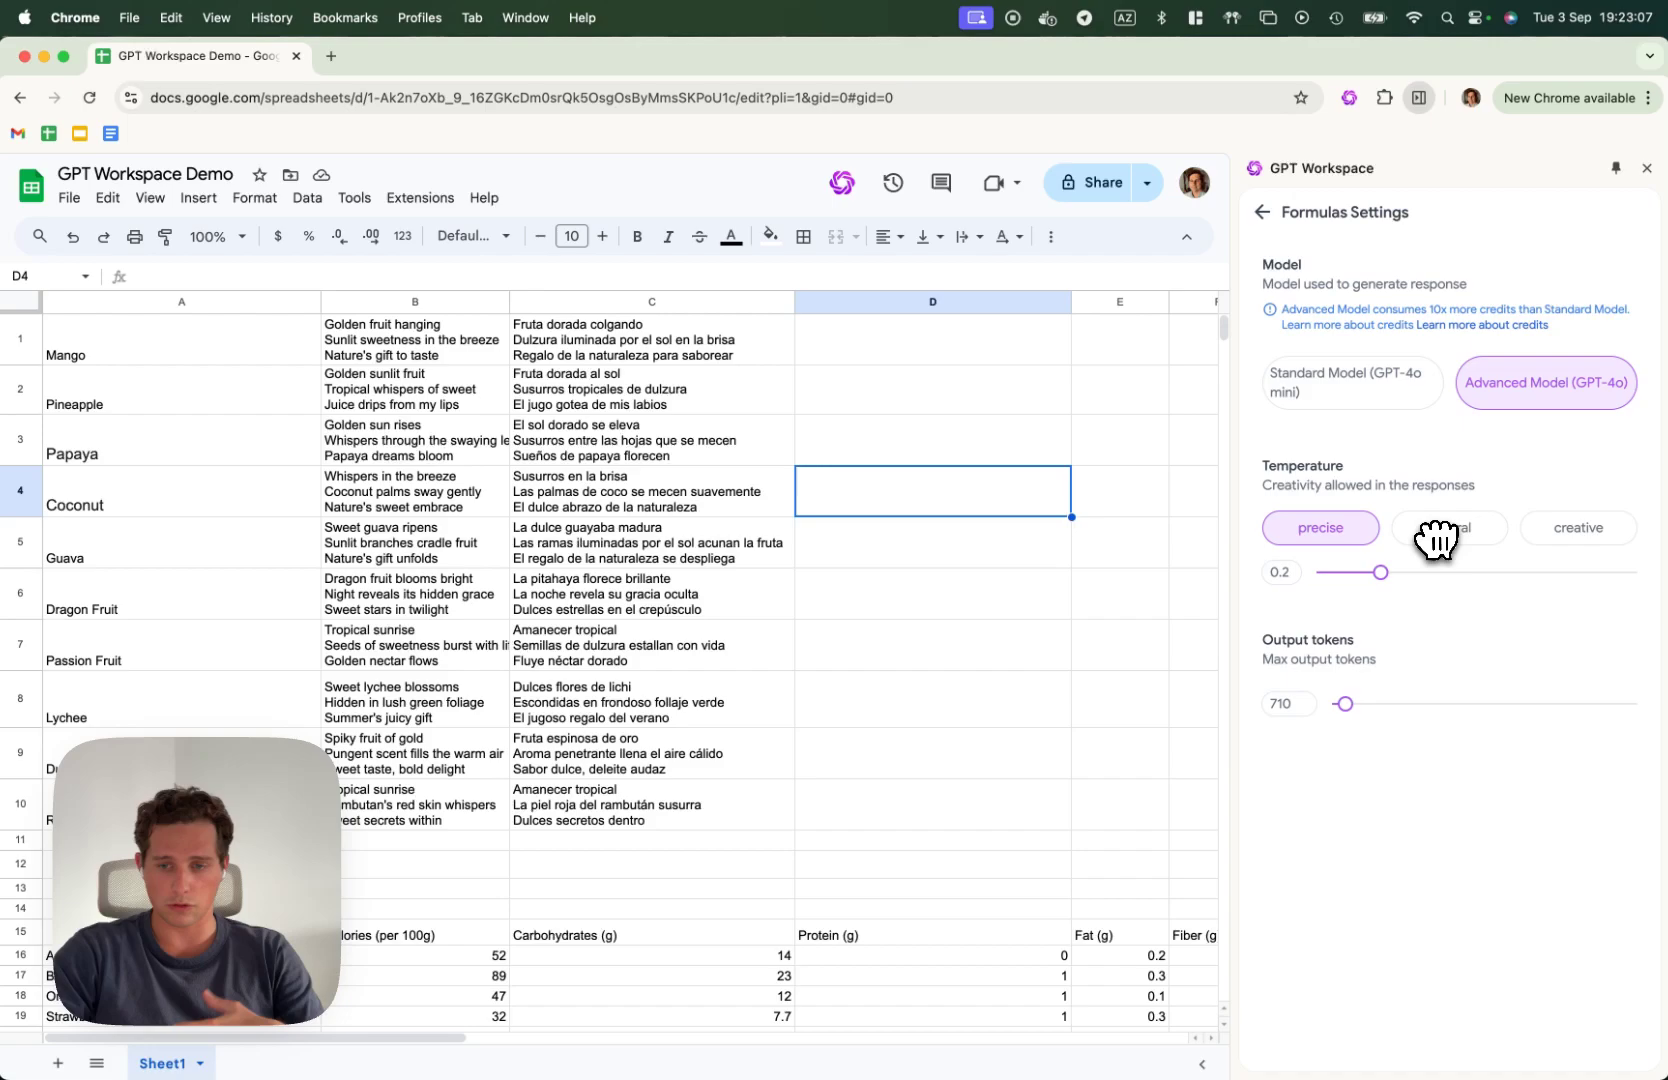
Show Formulas Controls with the sheet's 20 active formulas and select the B3 haiku.
{"action": "left_click", "coordinate": [1261, 213]}
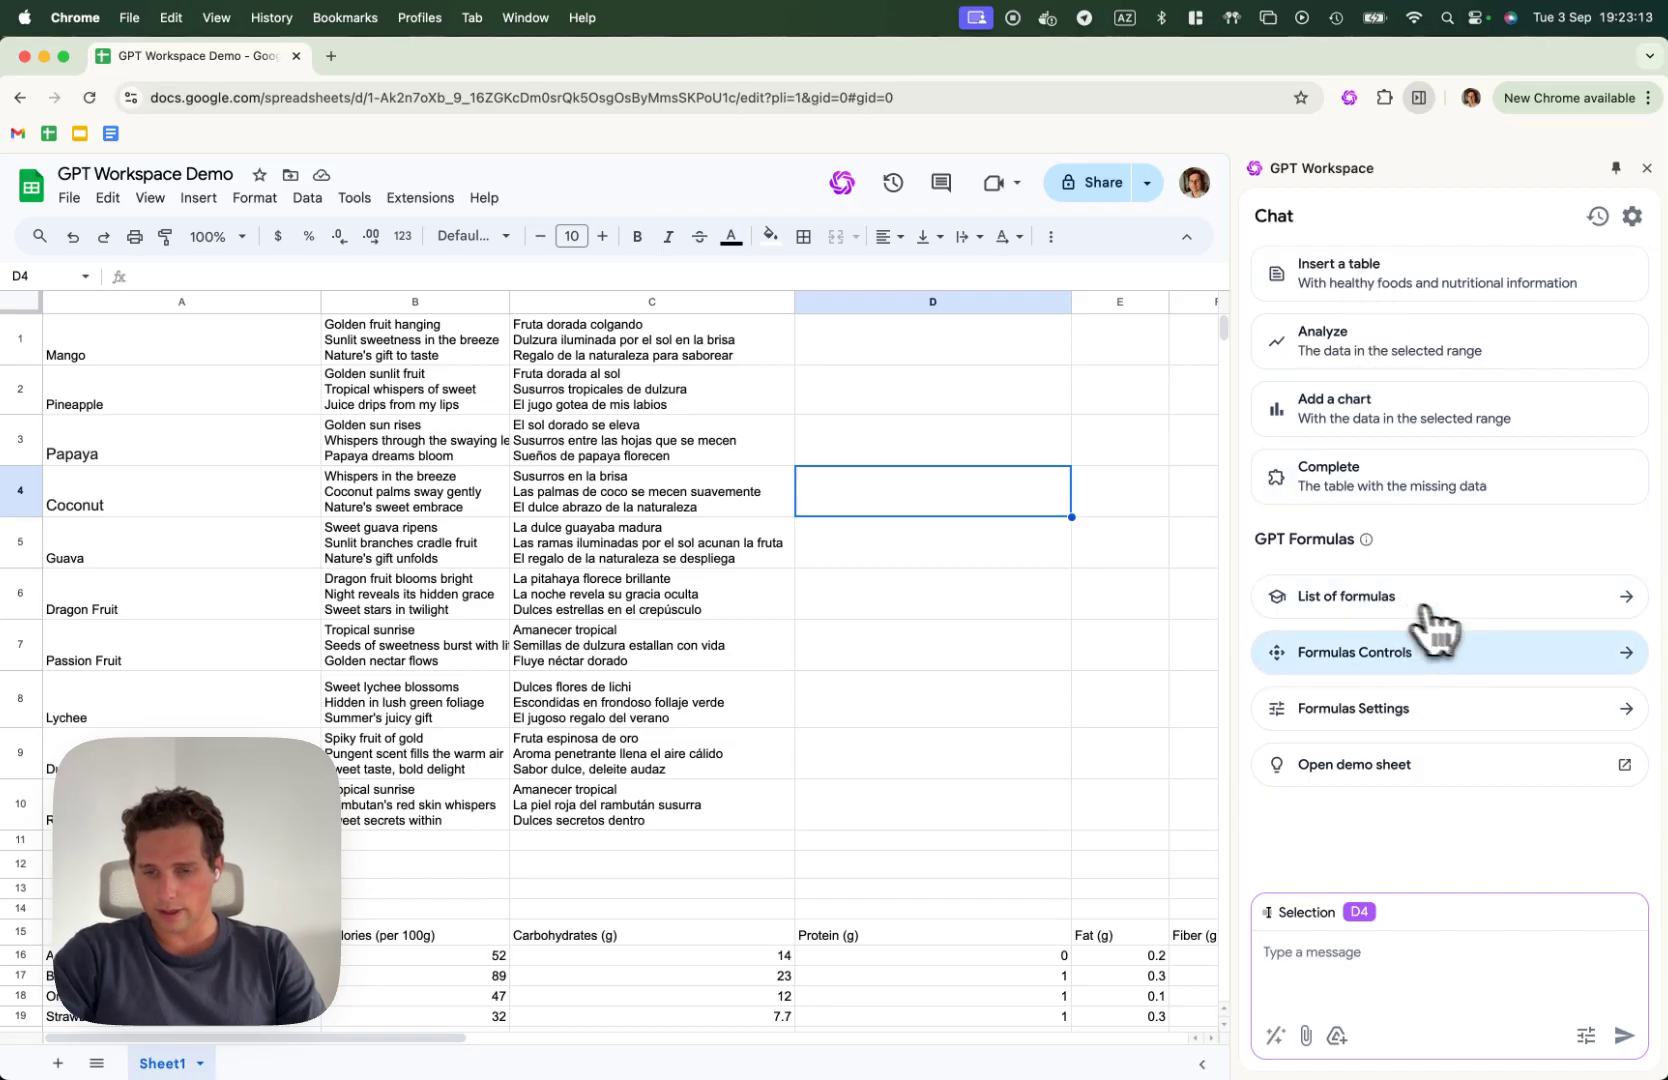
{"action": "left_click", "coordinate": [1434, 680]}
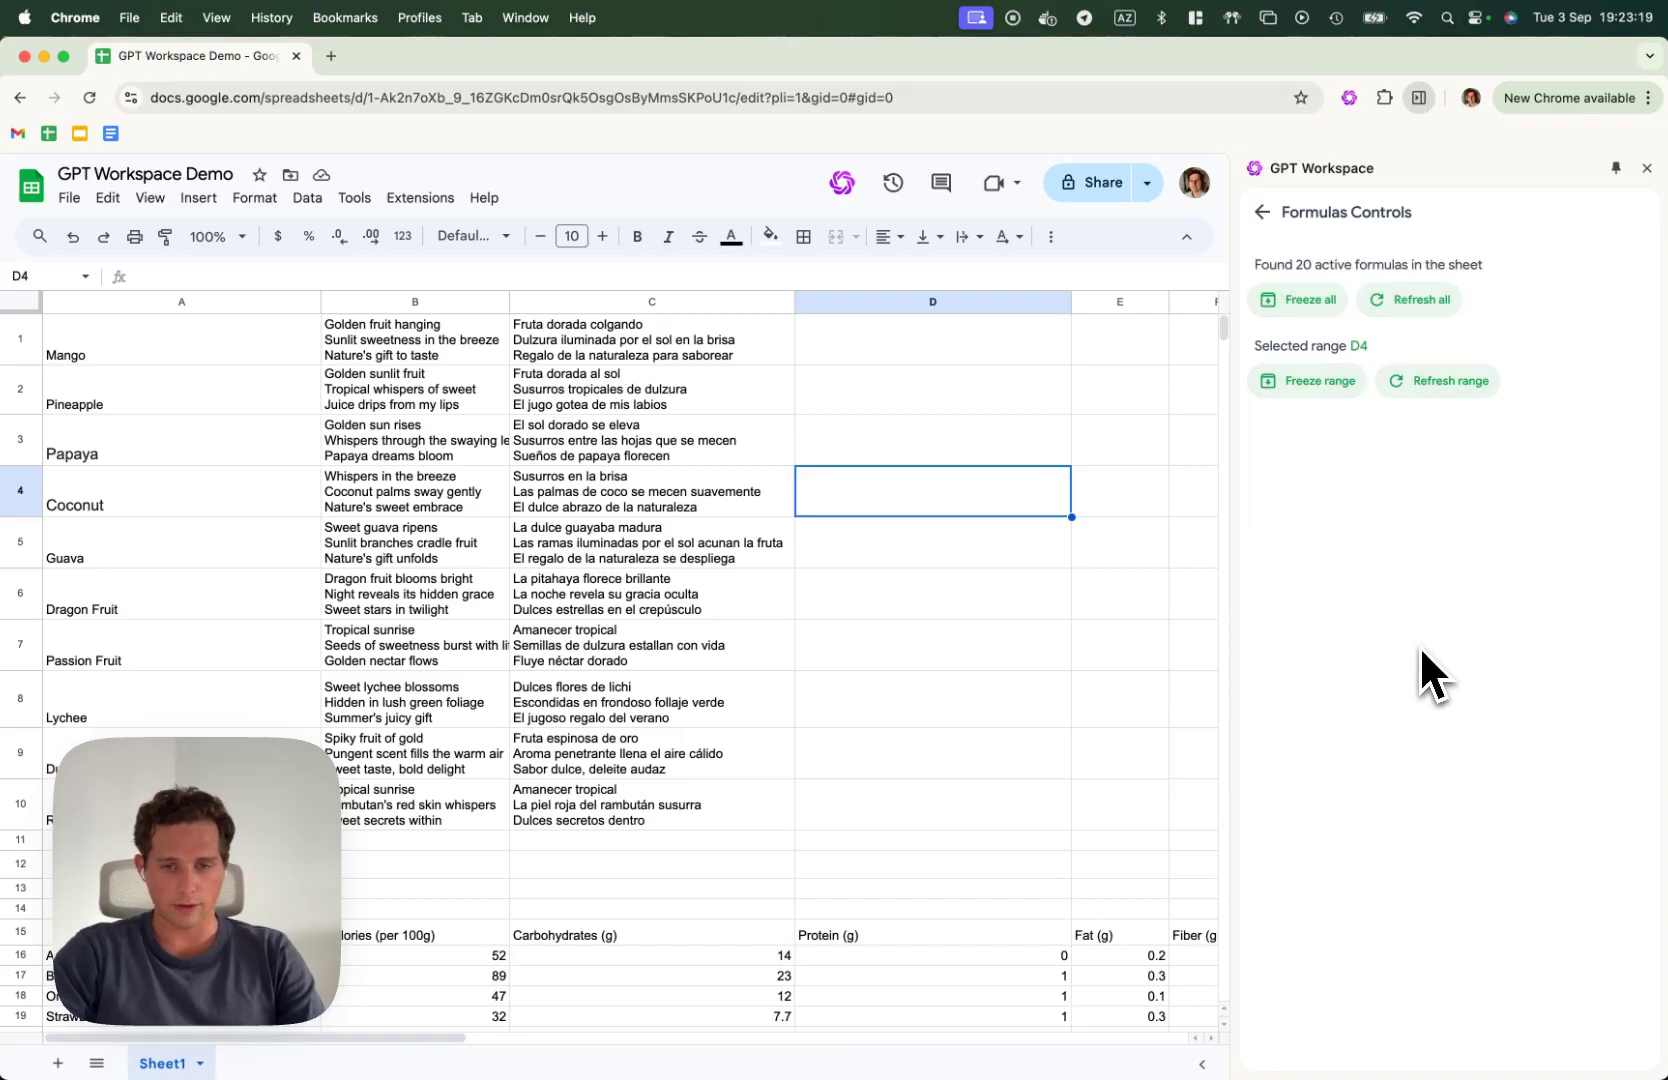
{"action": "scroll", "coordinate": [808, 667], "scroll_direction": "down", "scroll_amount": 1}
{"action": "scroll", "coordinate": [810, 672], "scroll_direction": "up", "scroll_amount": 1}
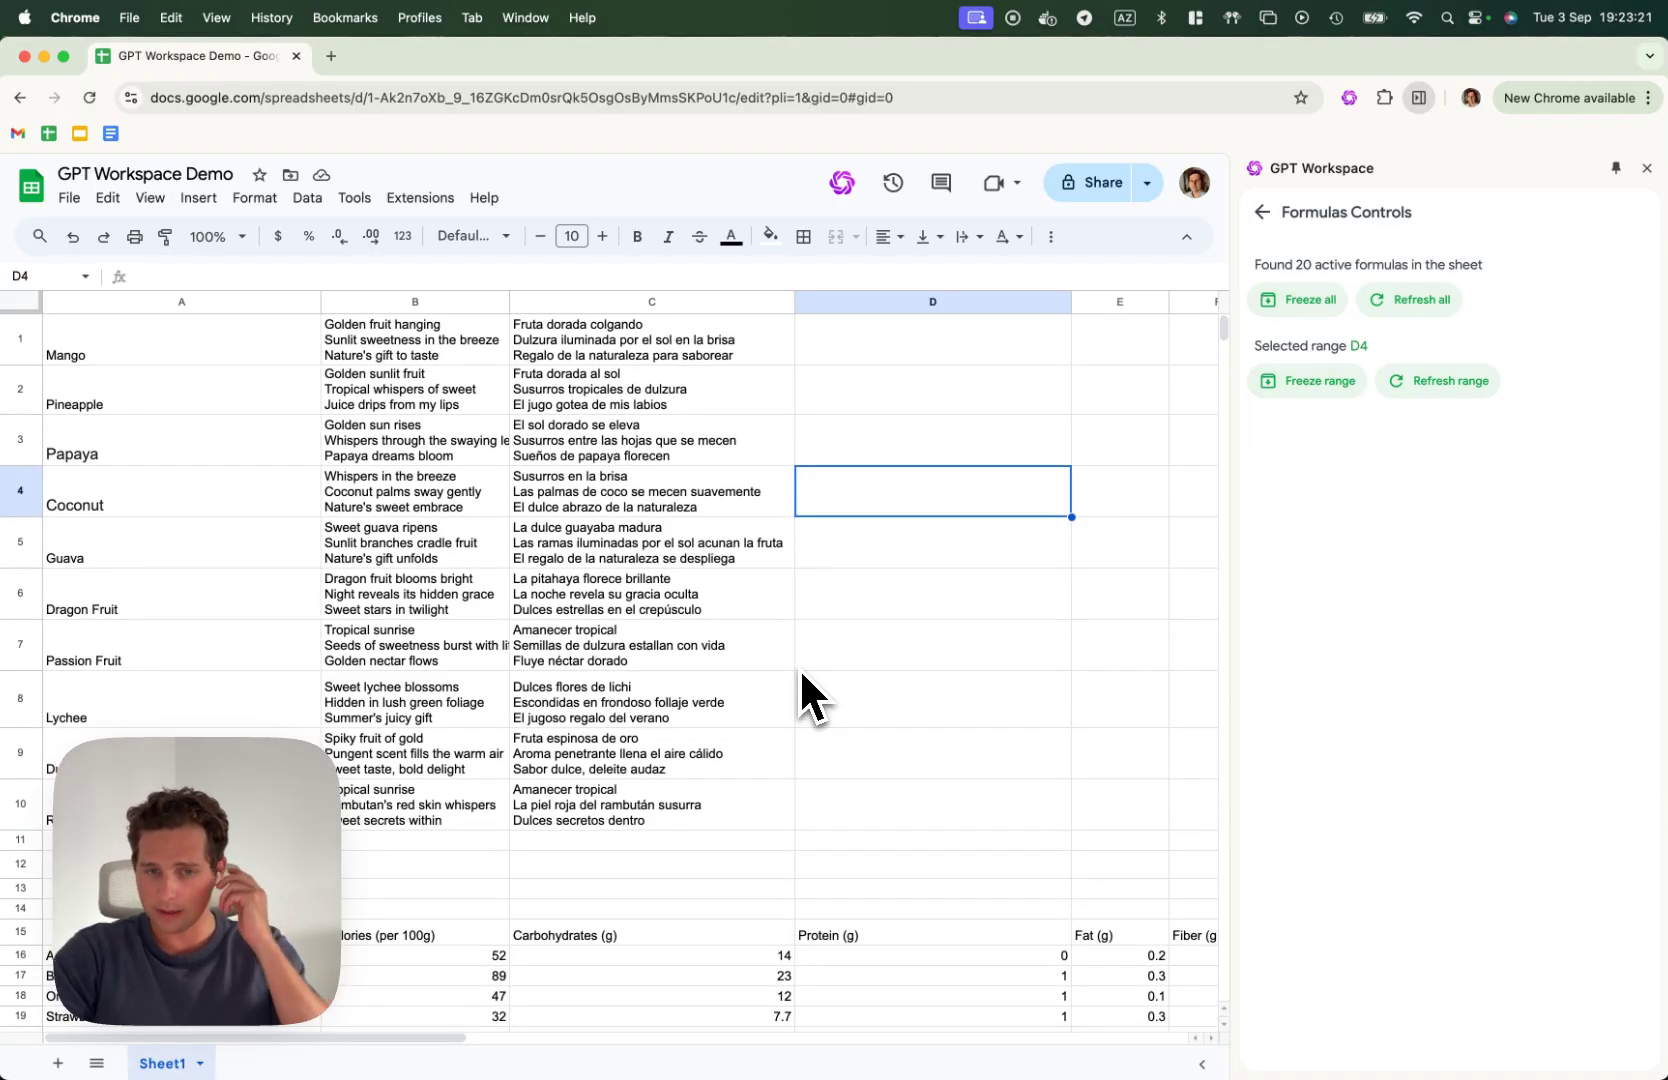
{"action": "left_click", "coordinate": [450, 455]}
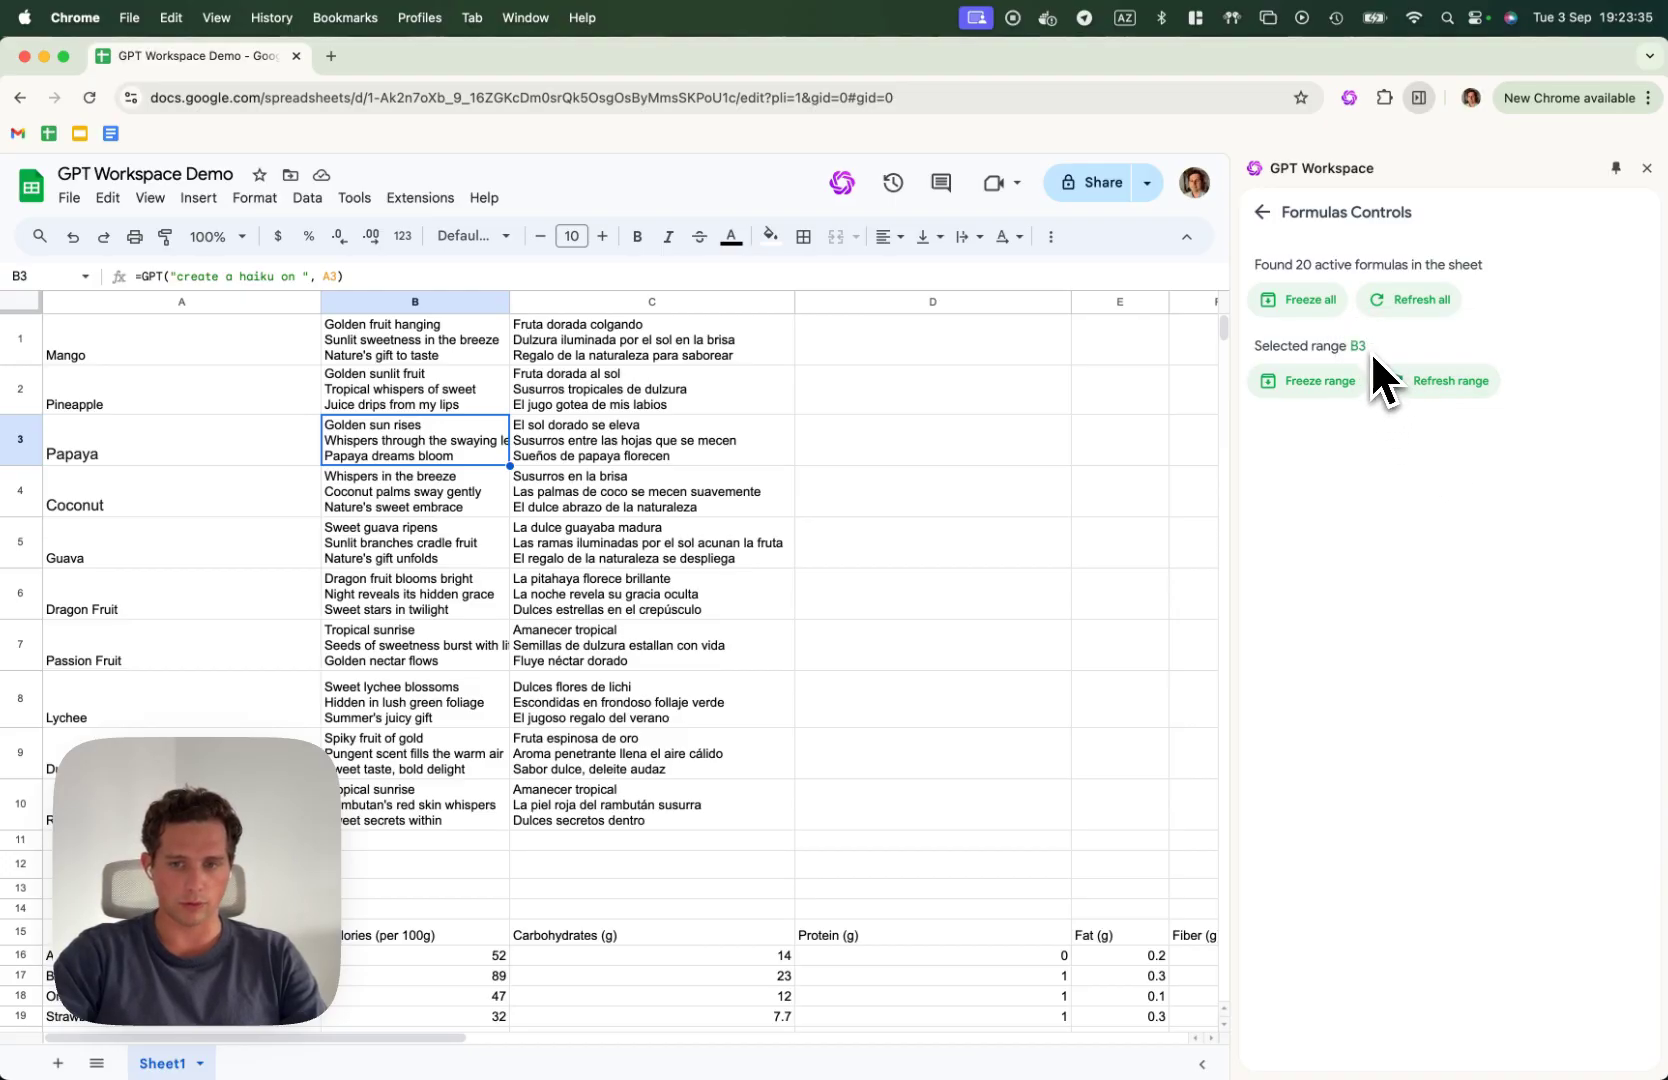
Refresh the range so B3's papaya haiku recomputes.
{"action": "left_click", "coordinate": [1450, 398]}
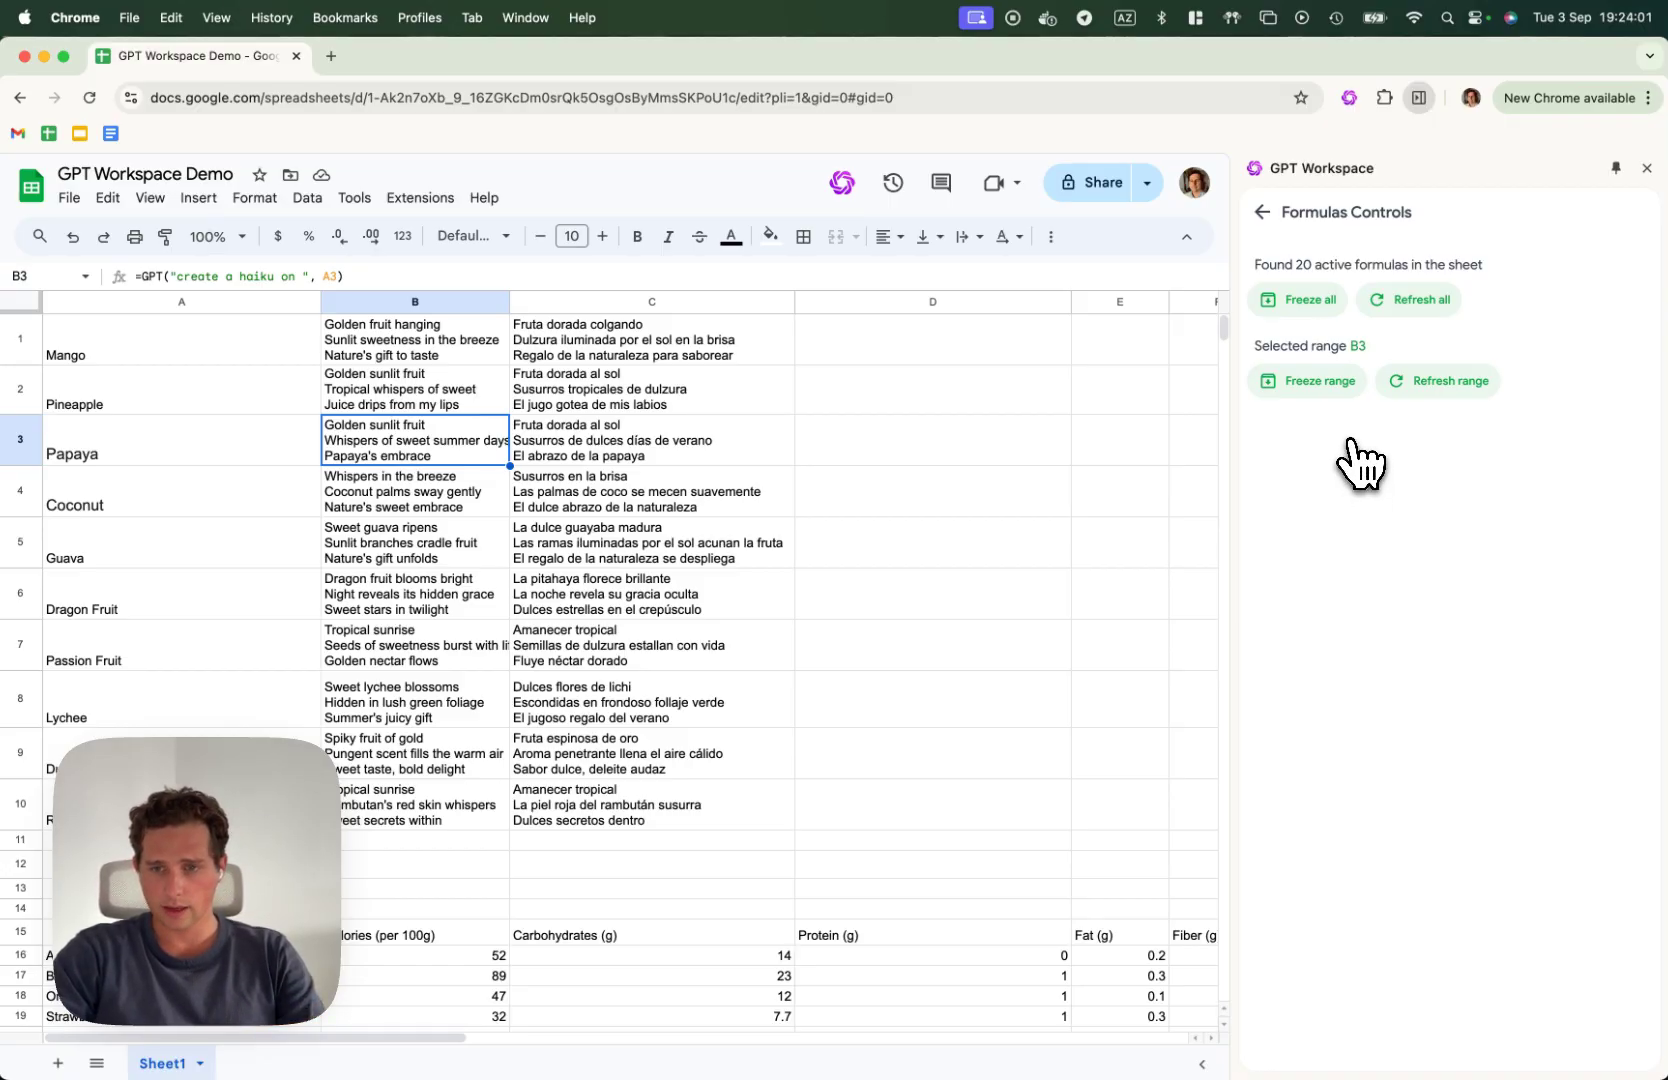
Freeze the C1 Spanish translation into plain text and confirm it no longer holds a formula.
{"action": "left_click", "coordinate": [625, 340]}
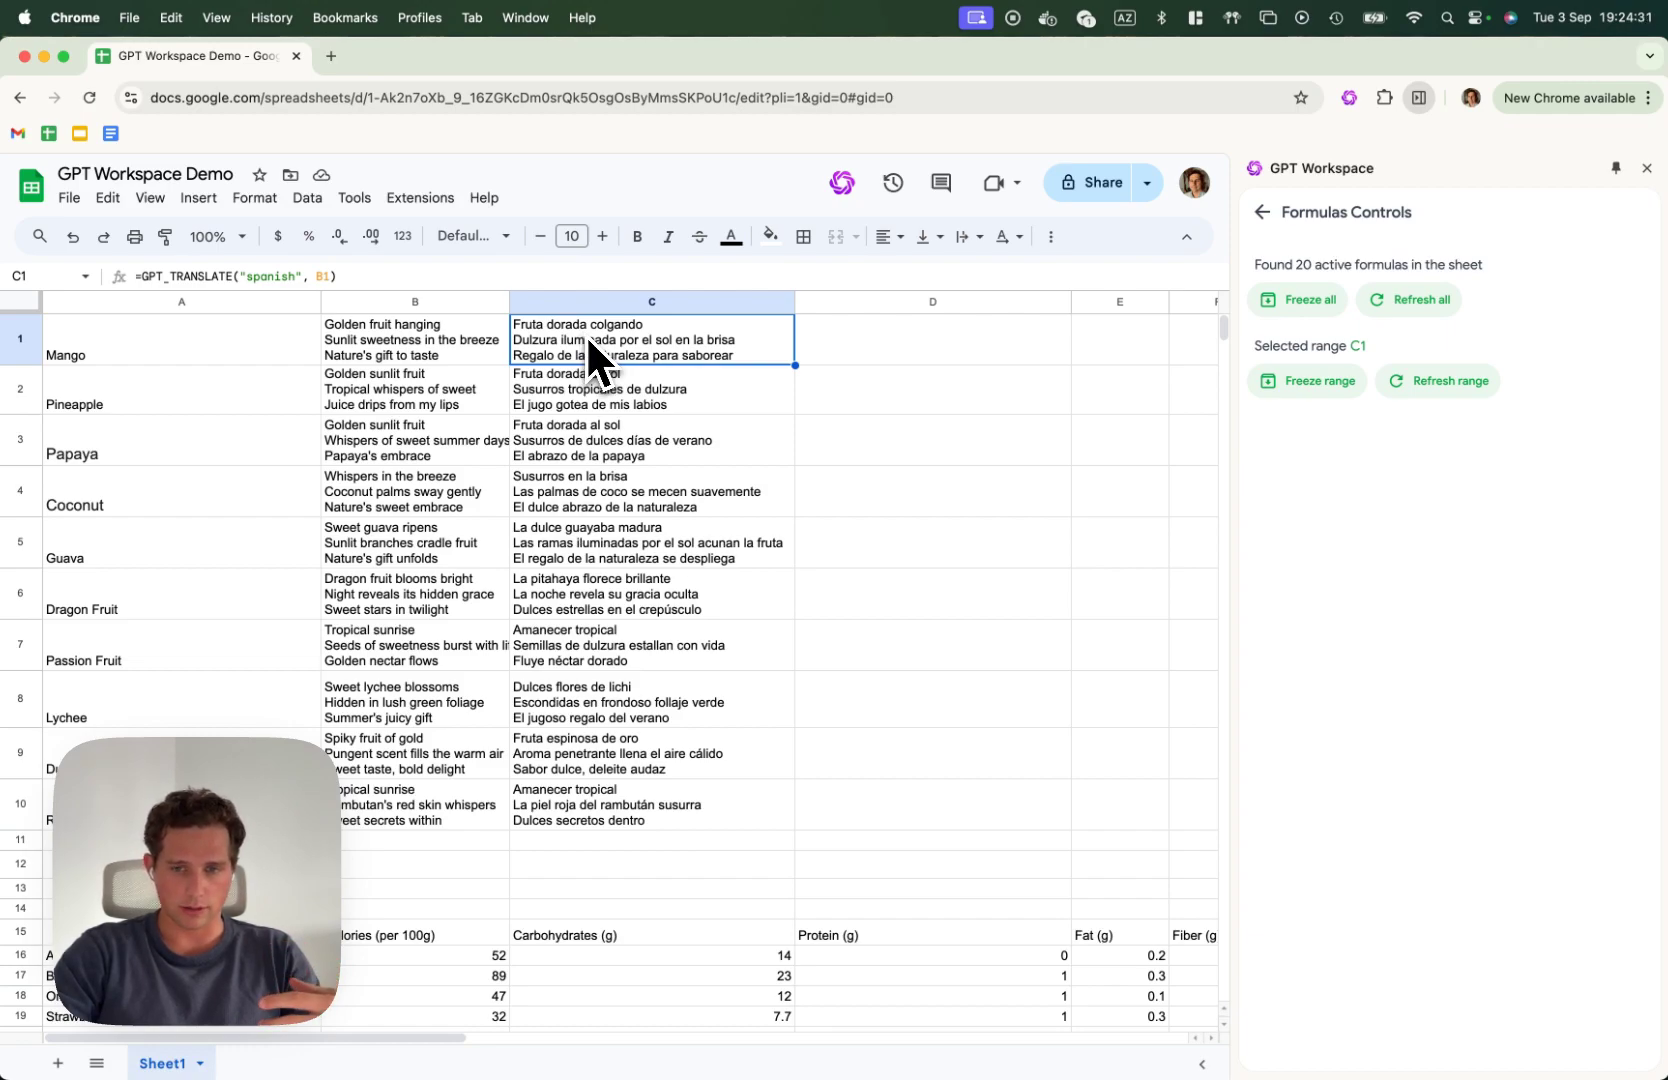
{"action": "left_click", "coordinate": [642, 390]}
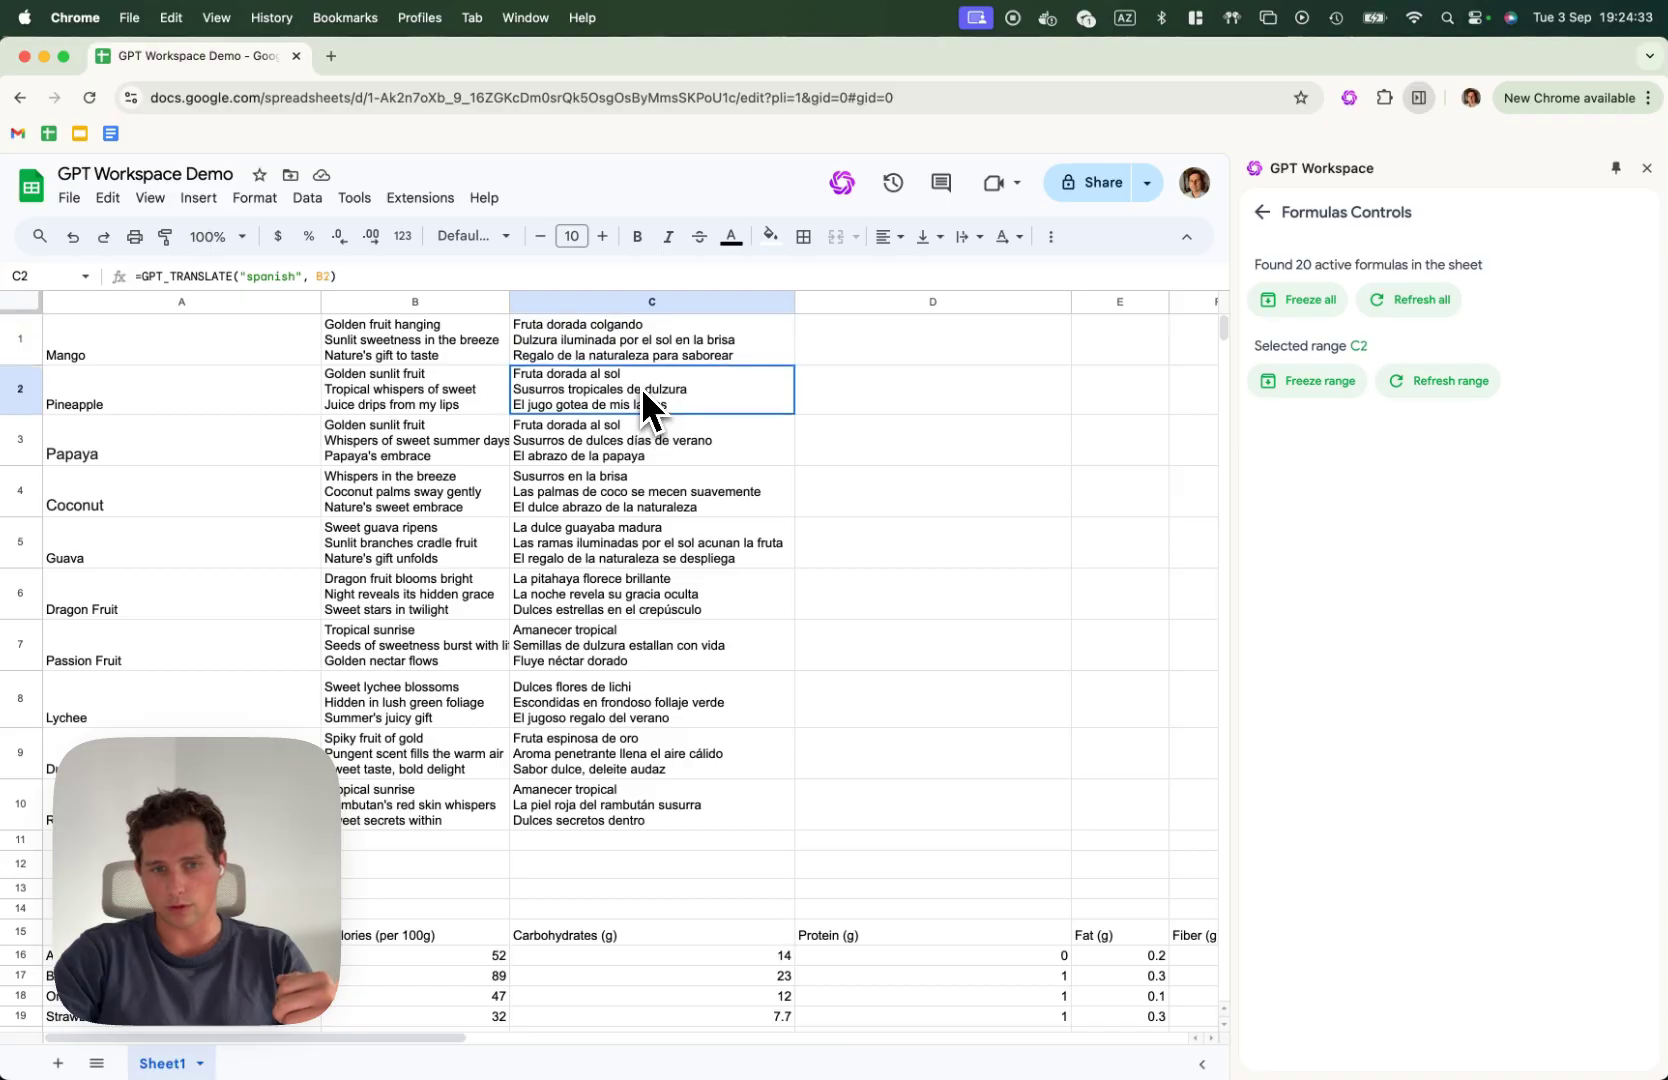
{"action": "left_click", "coordinate": [644, 358]}
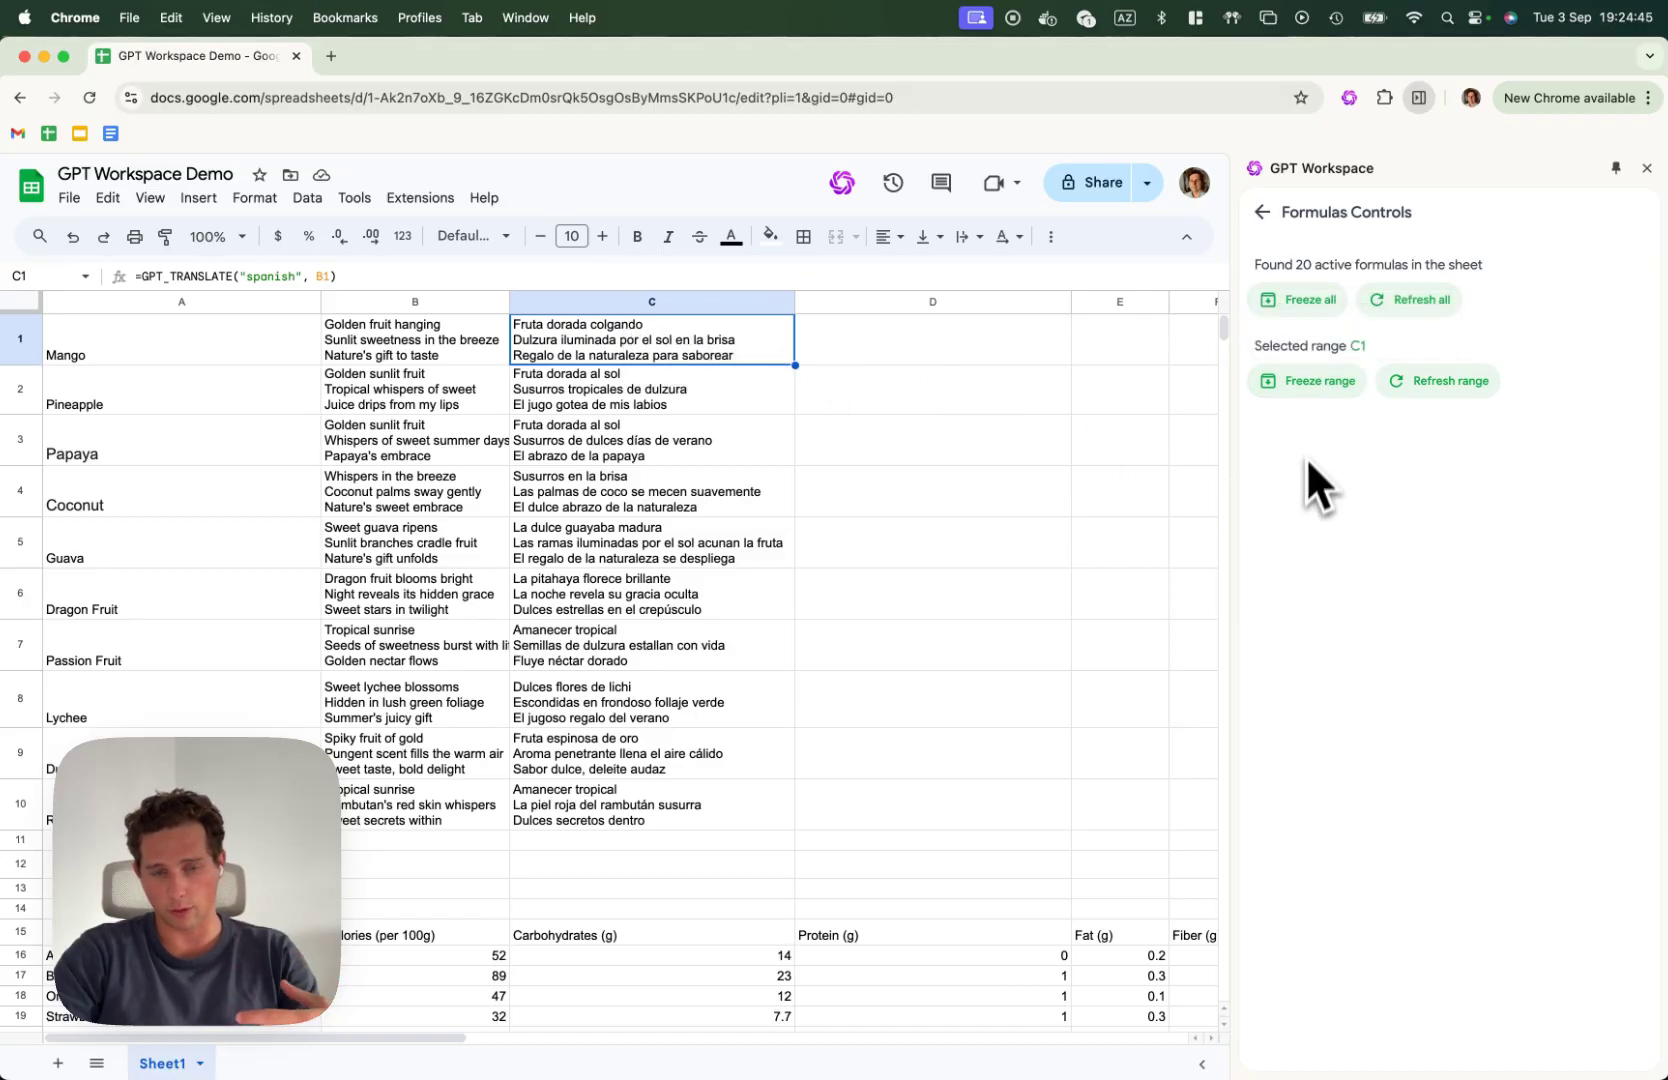
{"action": "left_click", "coordinate": [1307, 384]}
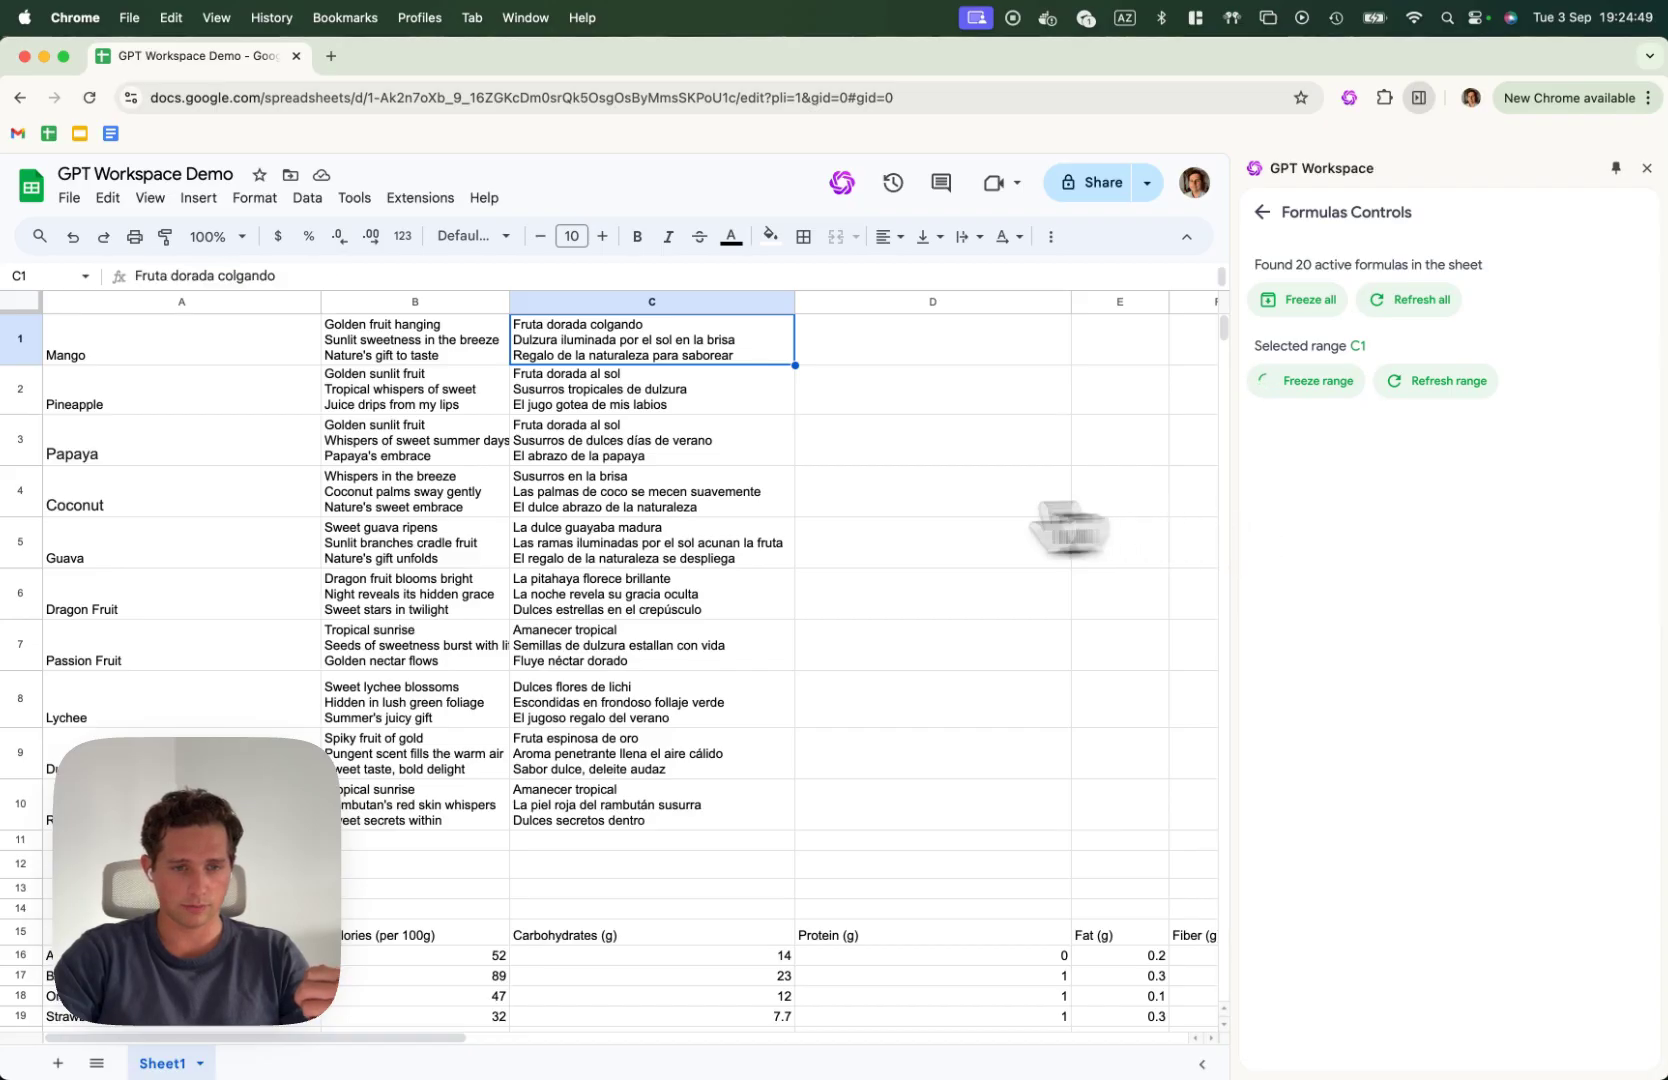
{"action": "left_click", "coordinate": [578, 390]}
{"action": "left_click", "coordinate": [574, 360]}
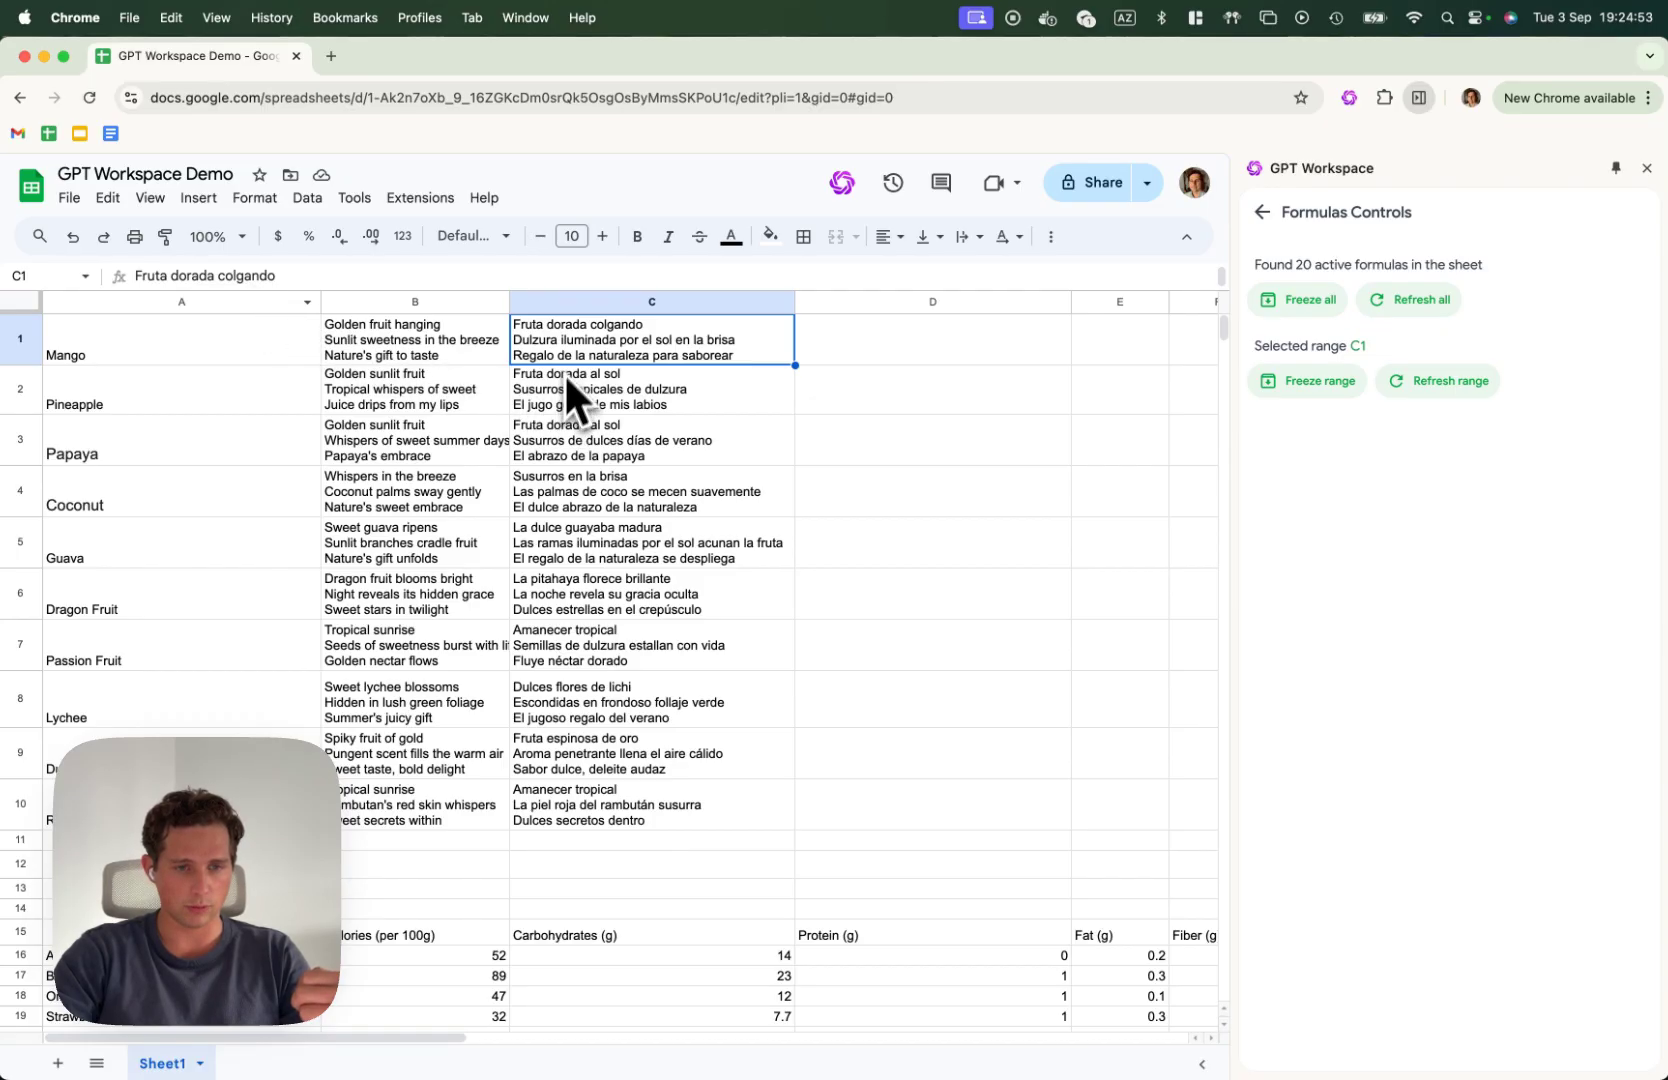
Select translations C2:C3 and return the GPT Workspace panel to its chat home.
{"action": "left_click", "coordinate": [598, 396]}
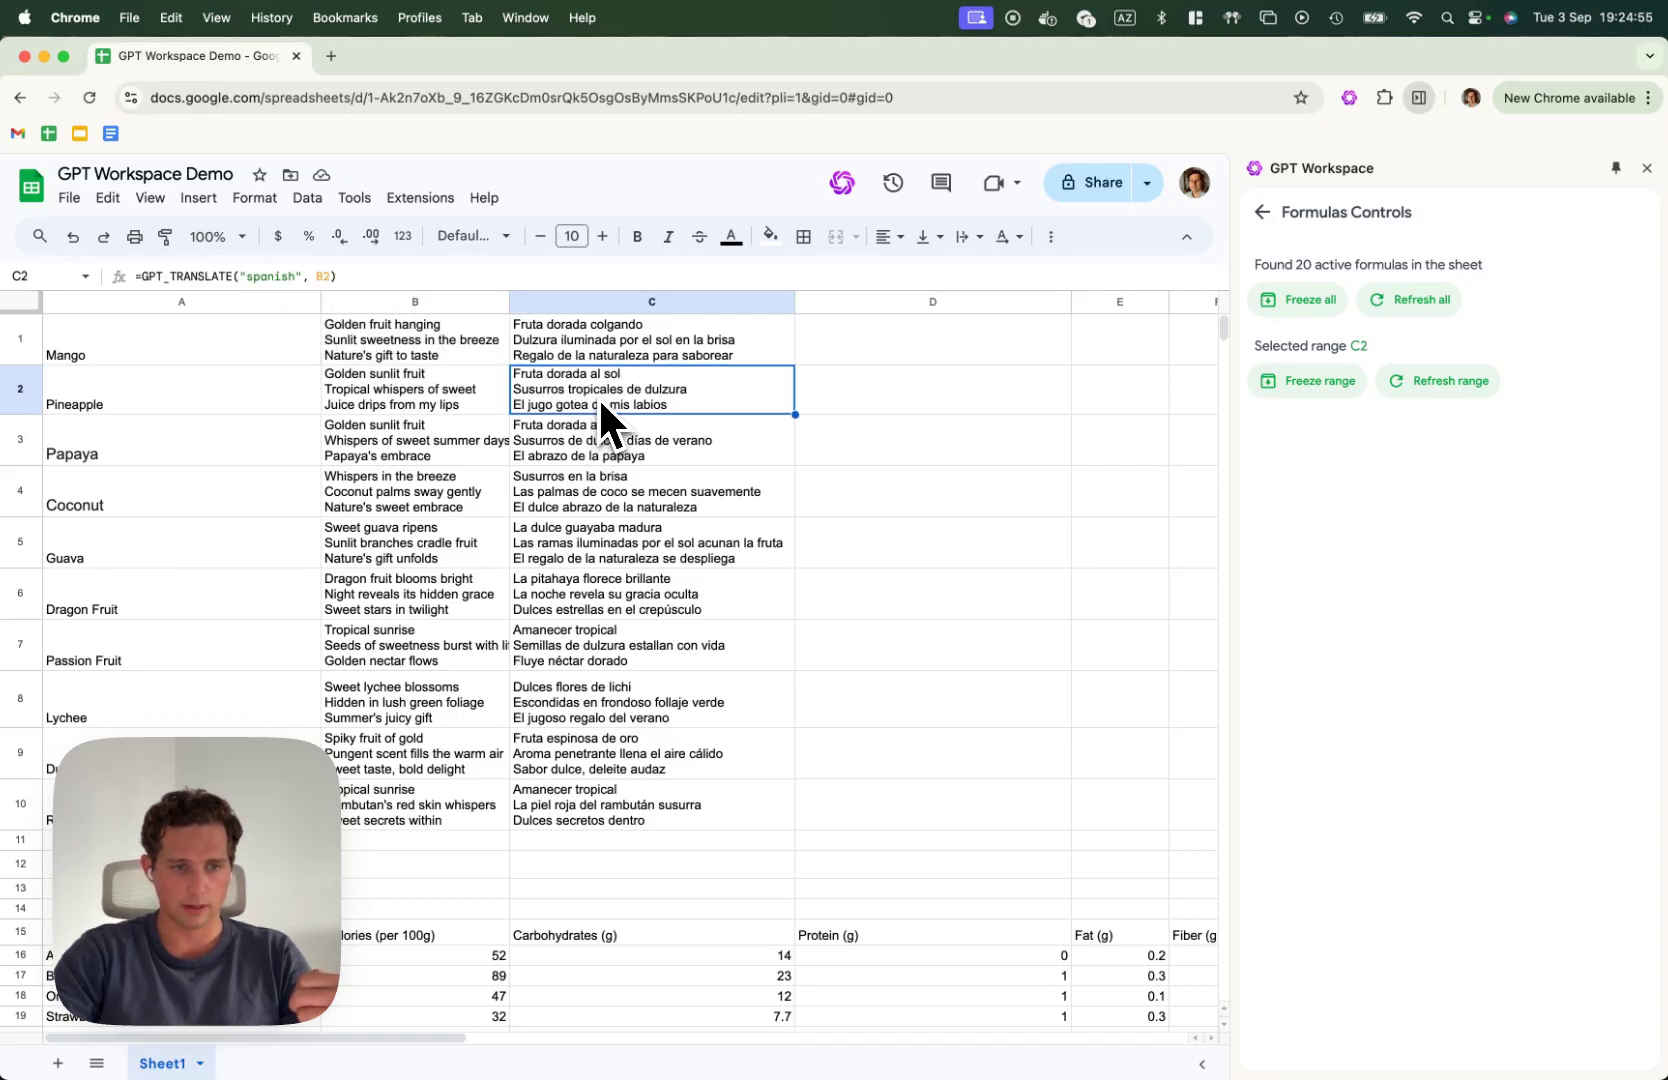
{"action": "mouse_move", "coordinate": [713, 430]}
{"action": "left_mouse_down"}
{"action": "mouse_move", "coordinate": [727, 408]}
{"action": "mouse_move", "coordinate": [726, 440]}
{"action": "left_mouse_up"}
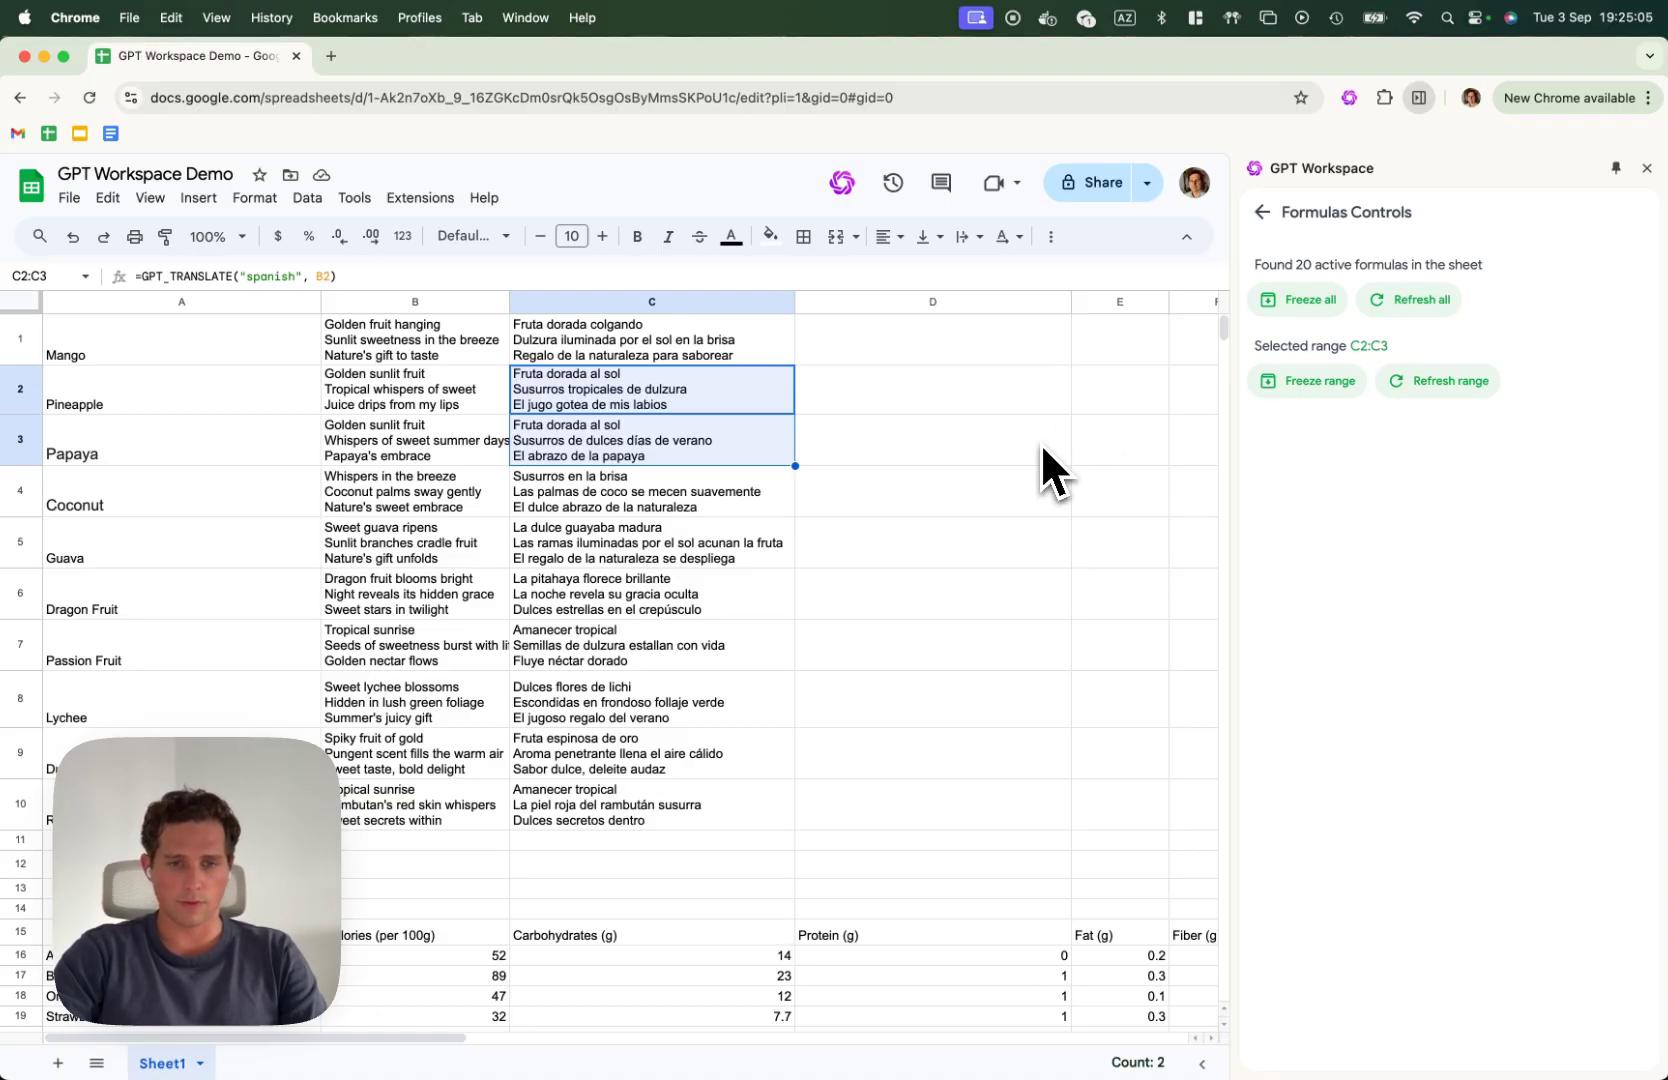
{"action": "left_click", "coordinate": [1263, 213]}
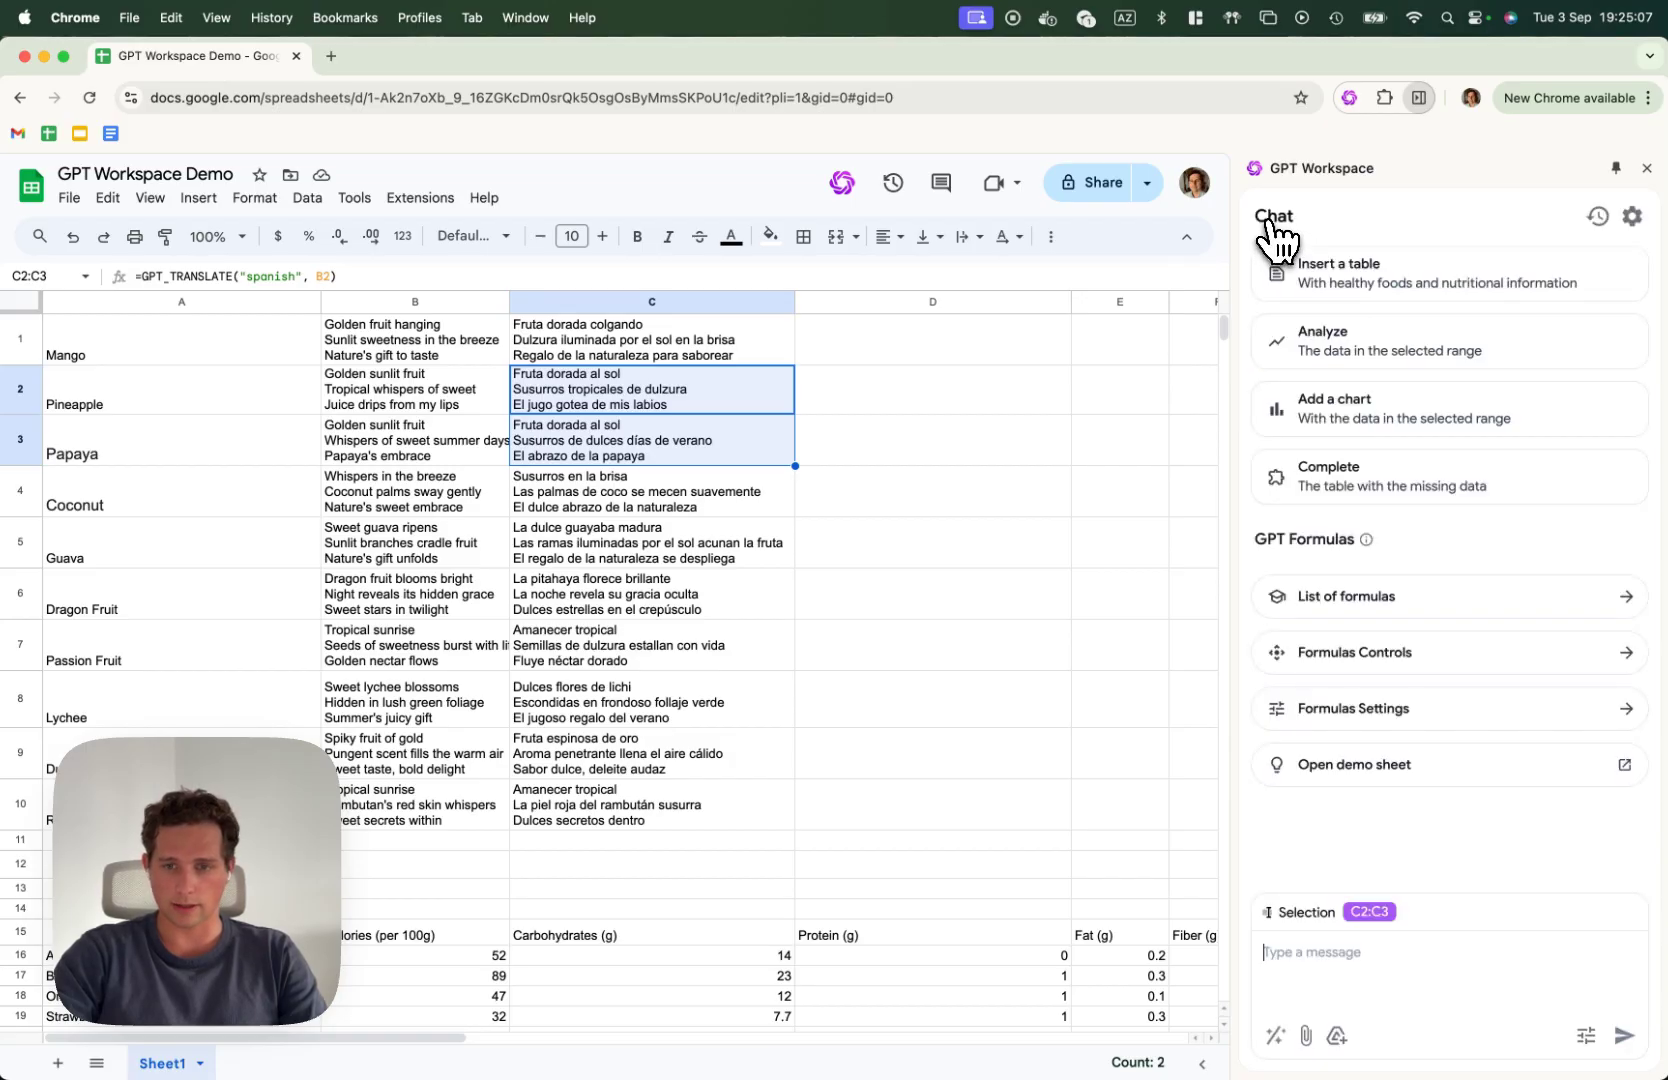